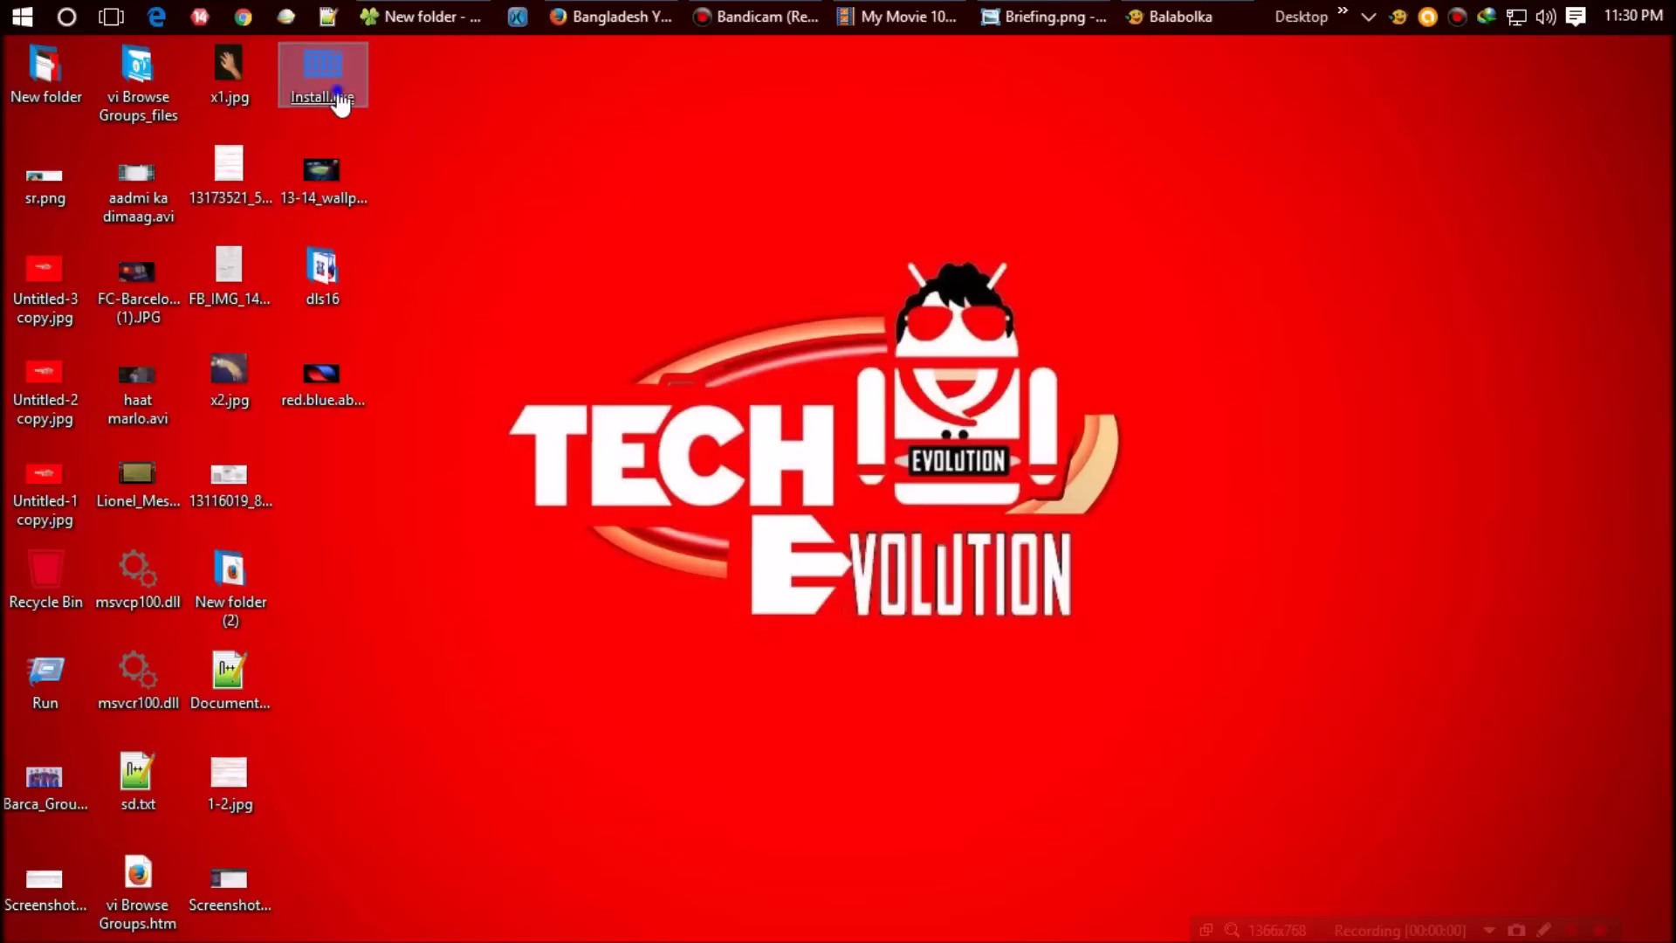
Check the Install.exe file's context menu, then restore the Firefox window showing Google
right_click(336, 94)
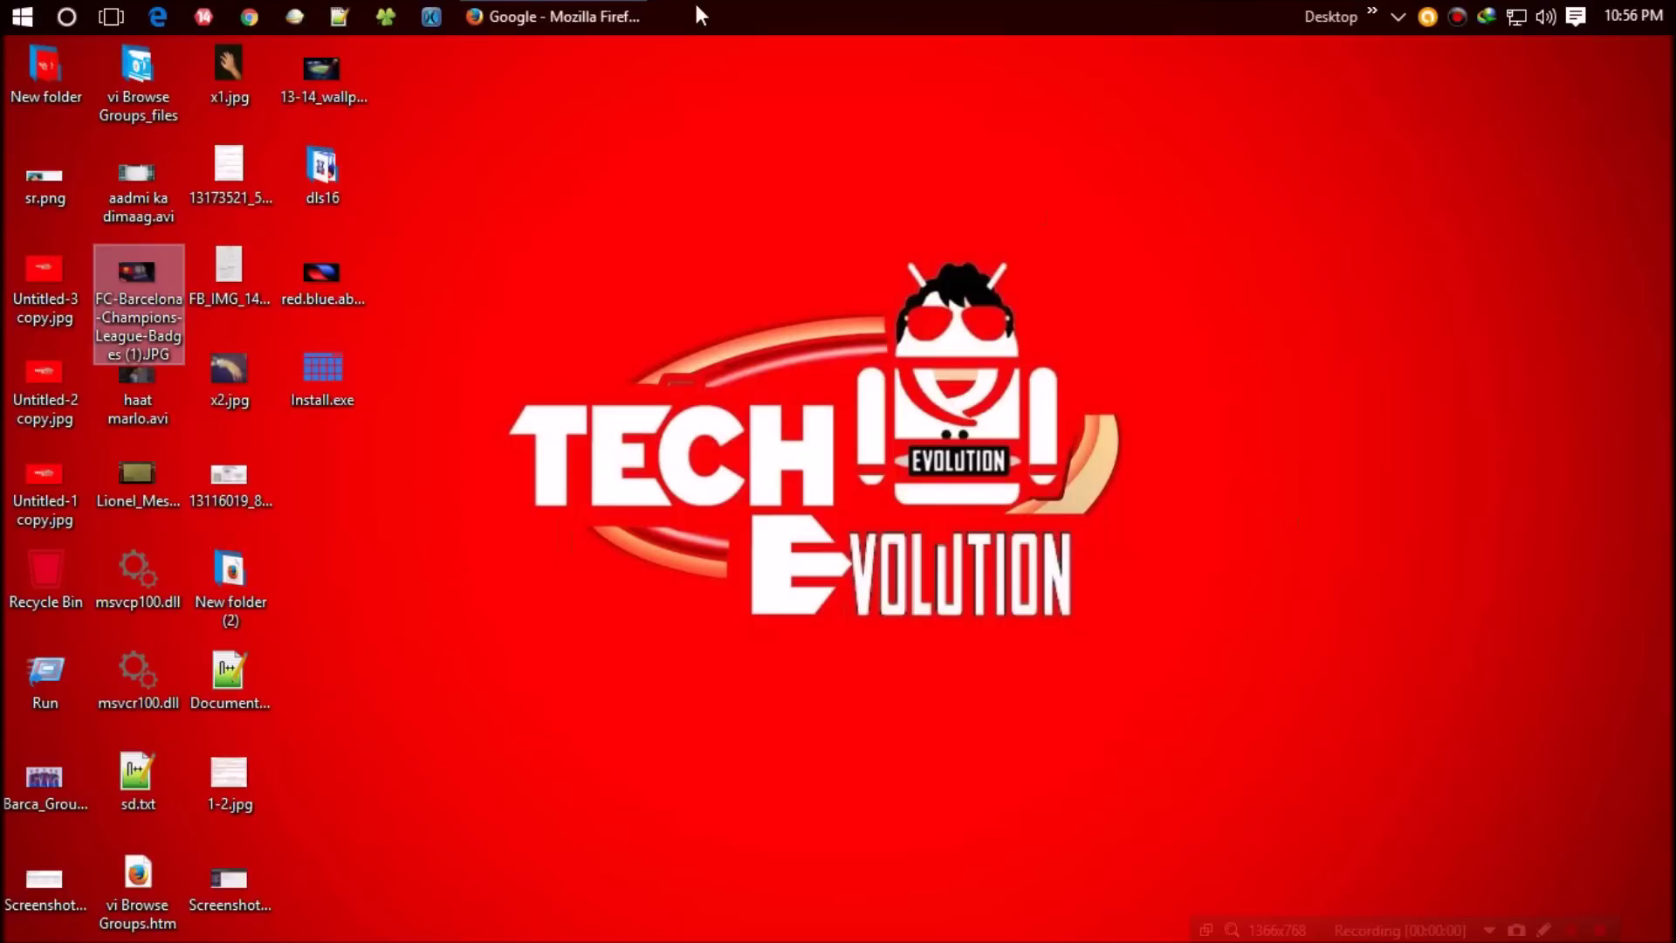
click(571, 17)
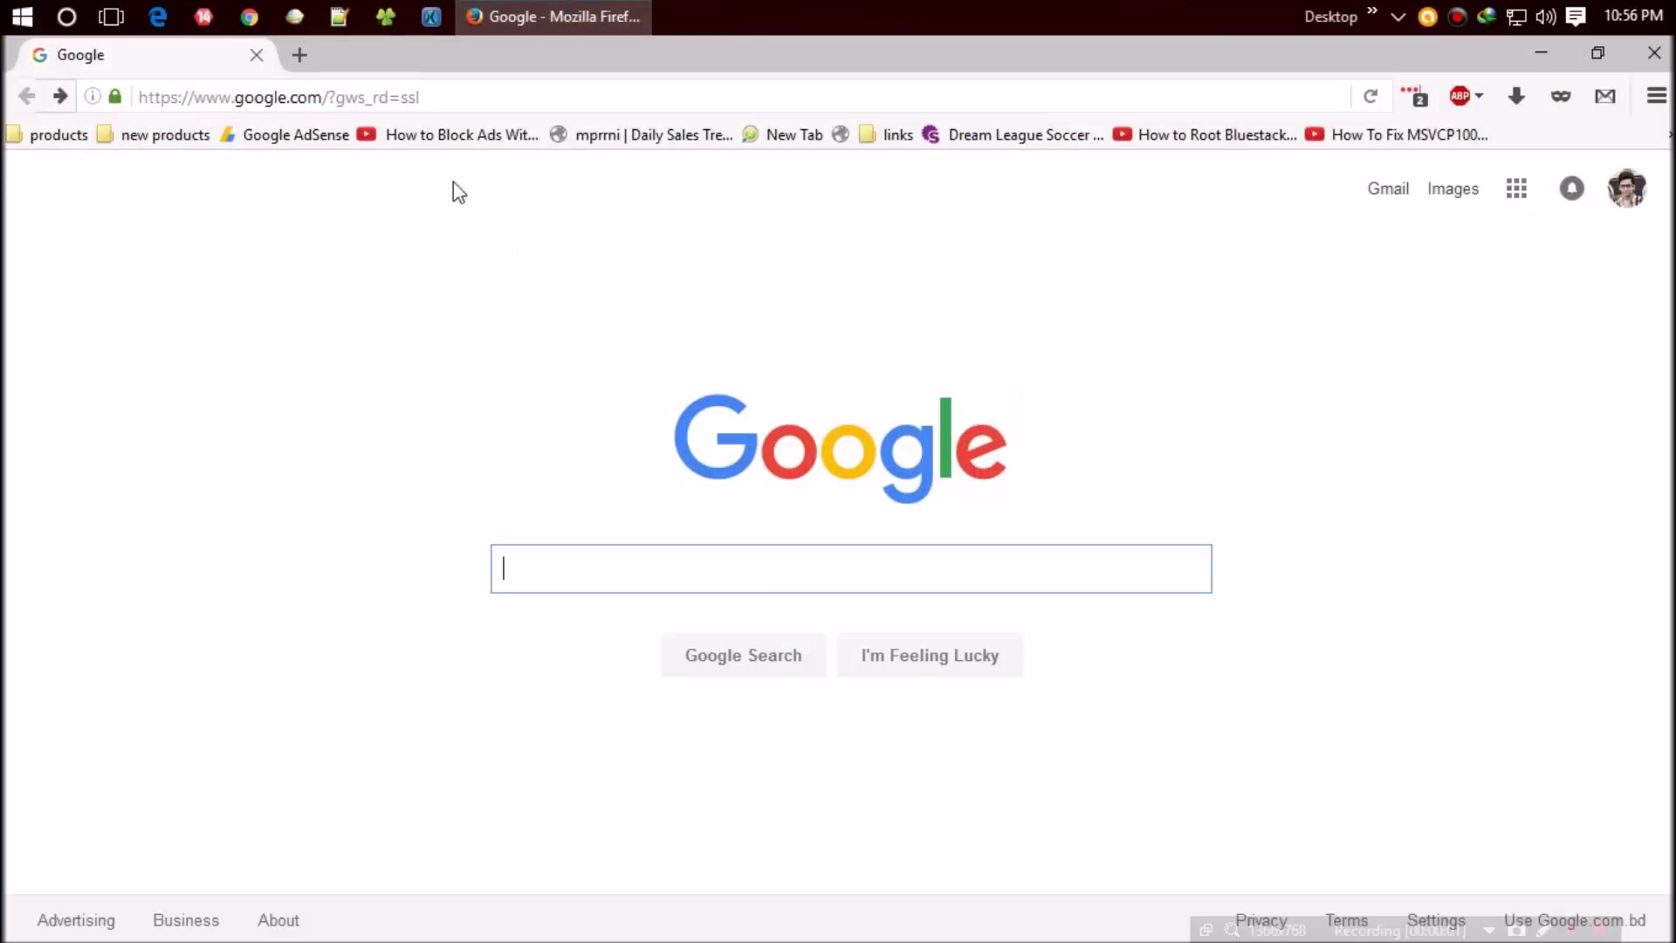
text(m)
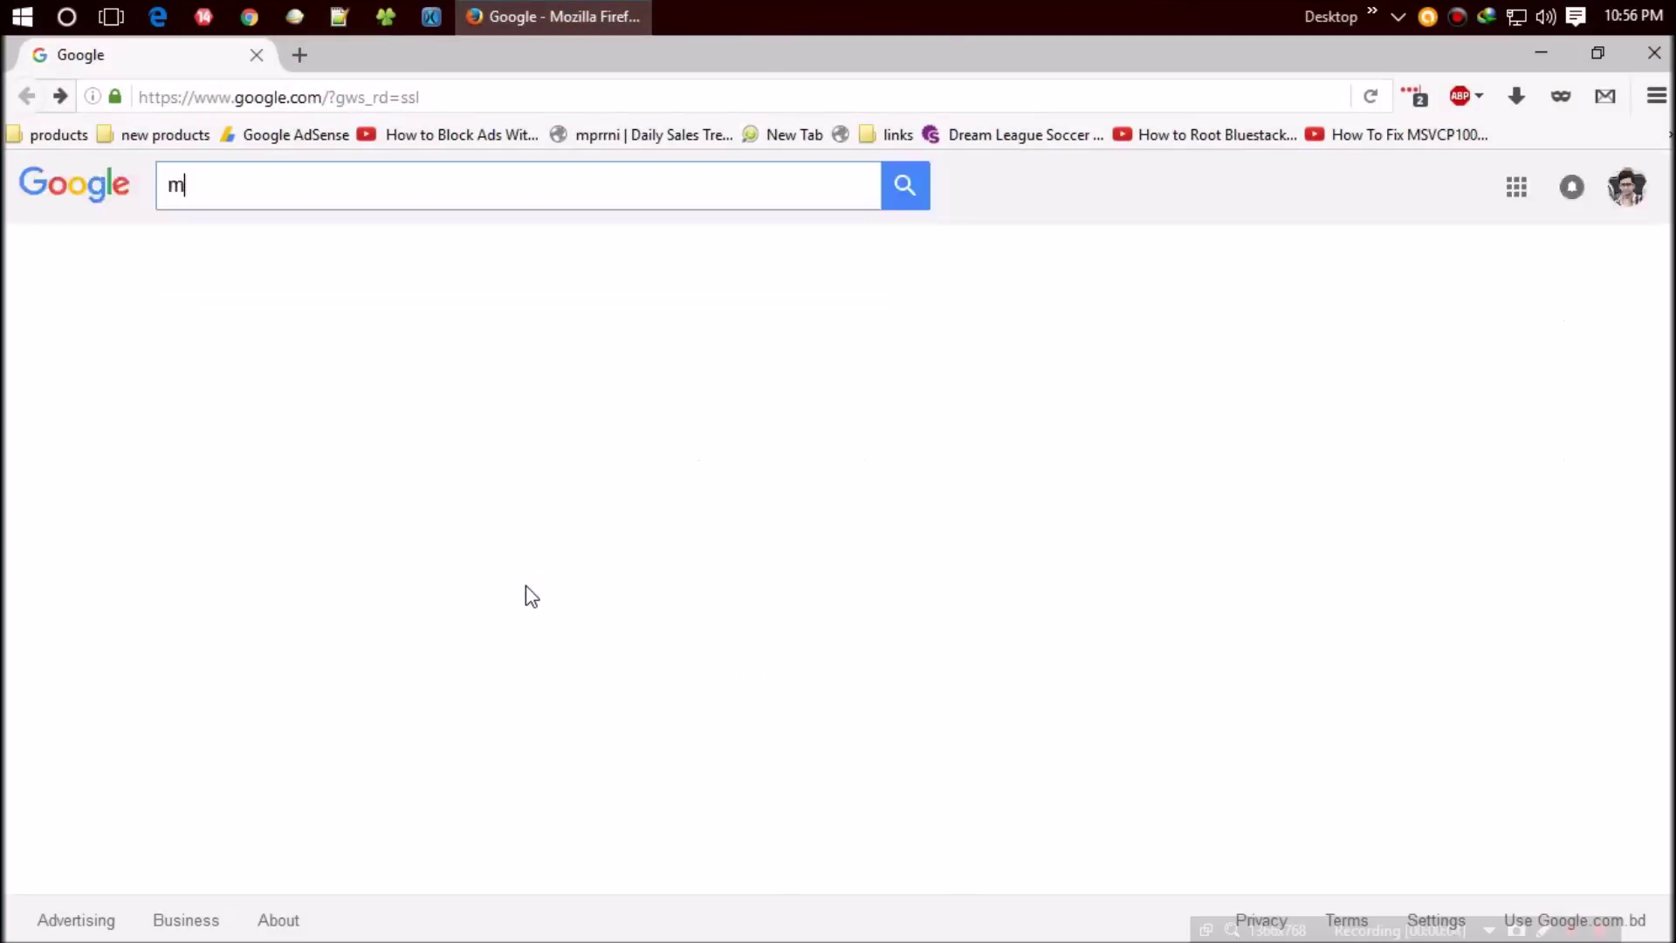
text(svcp)
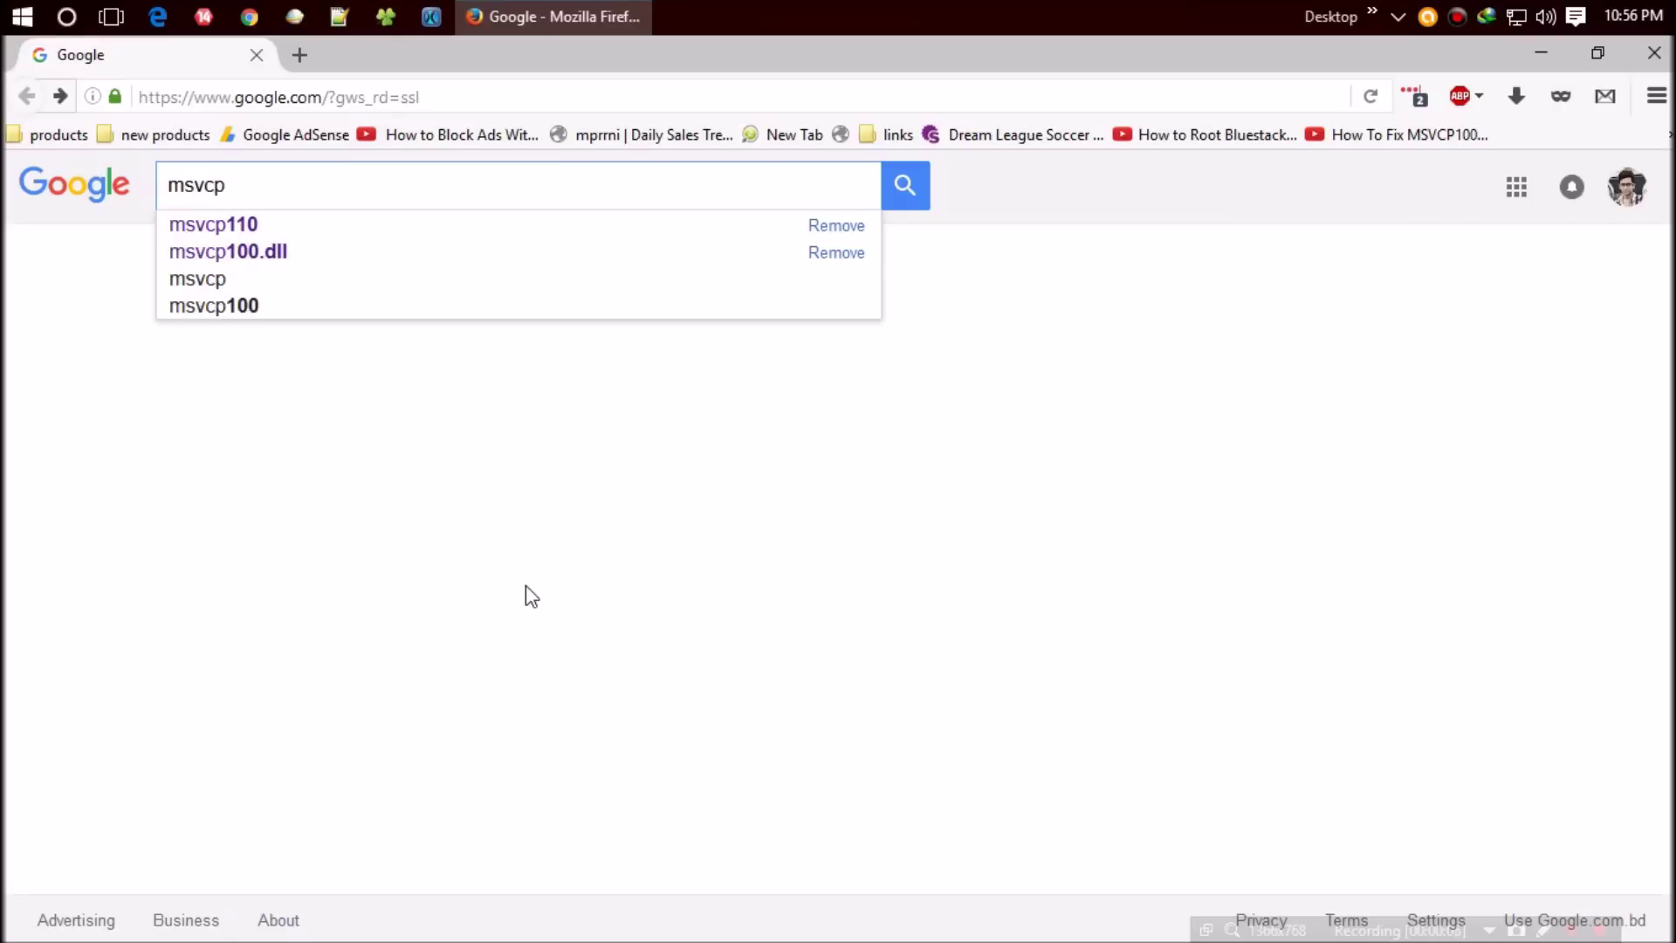
text(11)
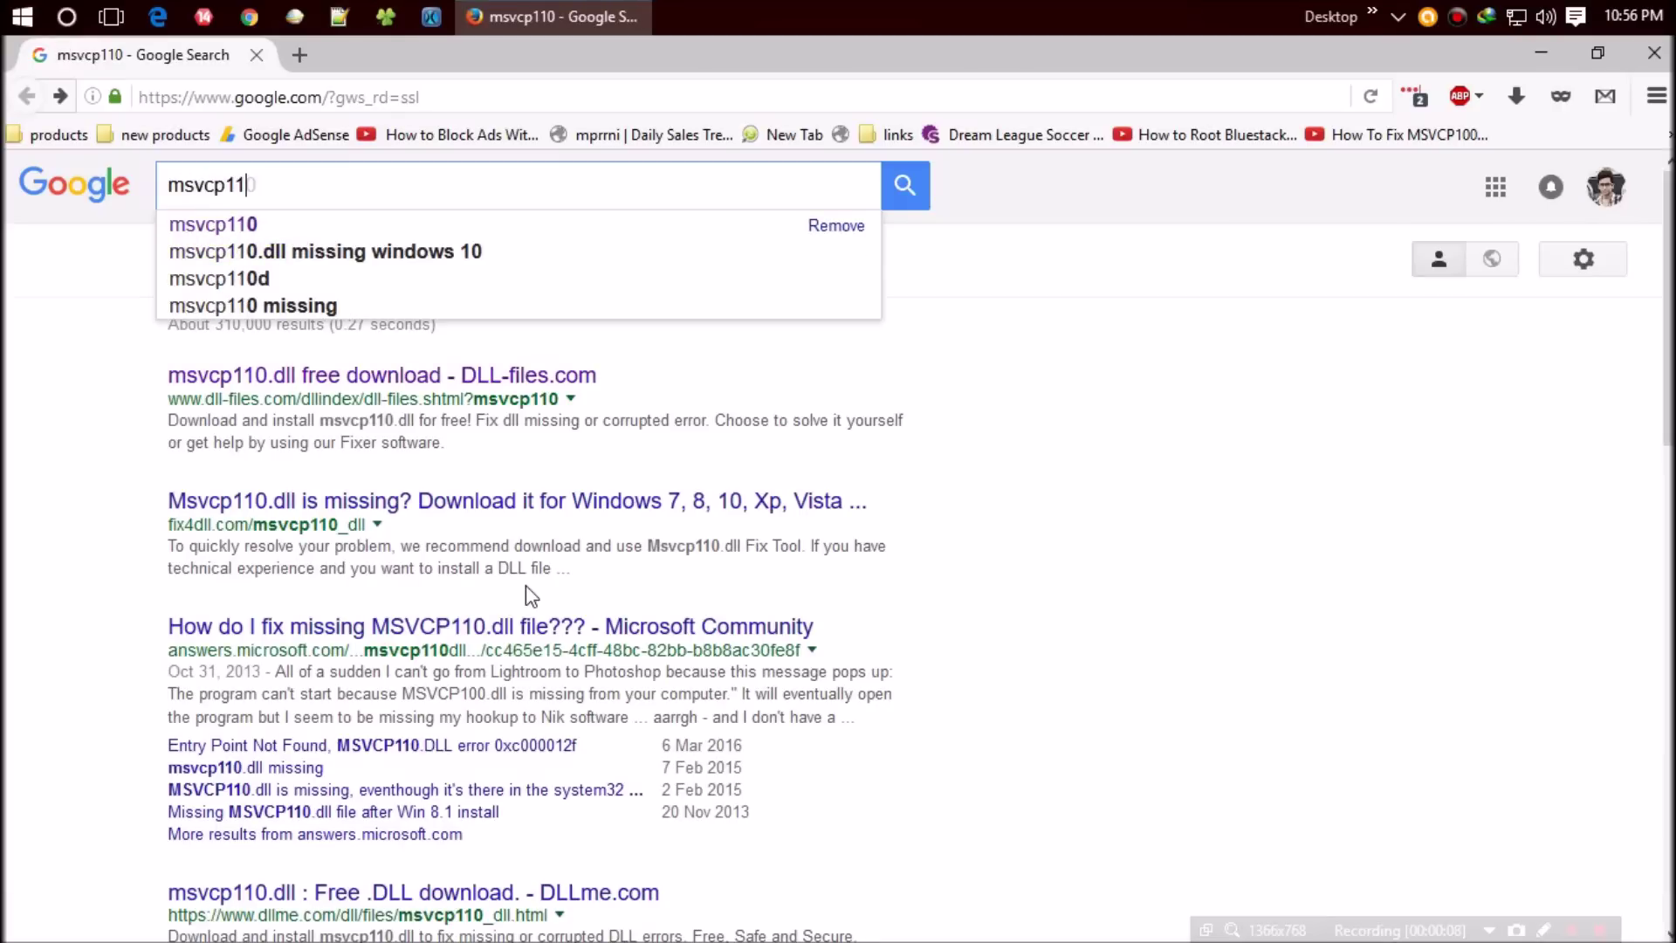
text(0.d)
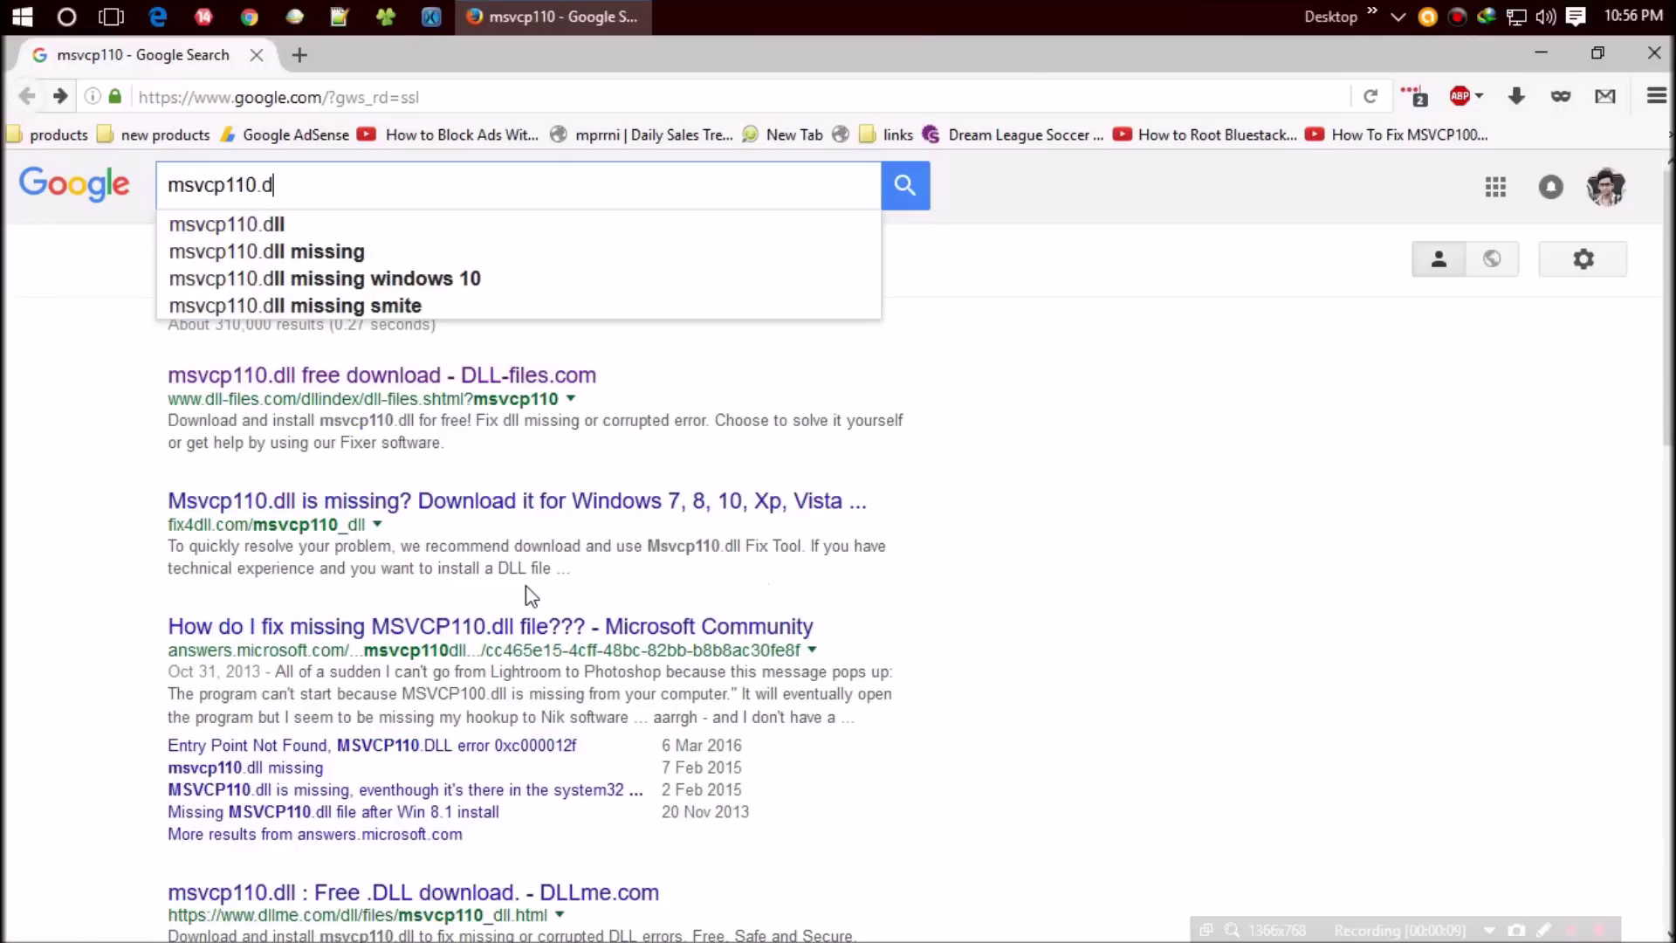
text(ll)
Search Google for msvcp110.dll and open the DLL-files.com result for it
key(Return)
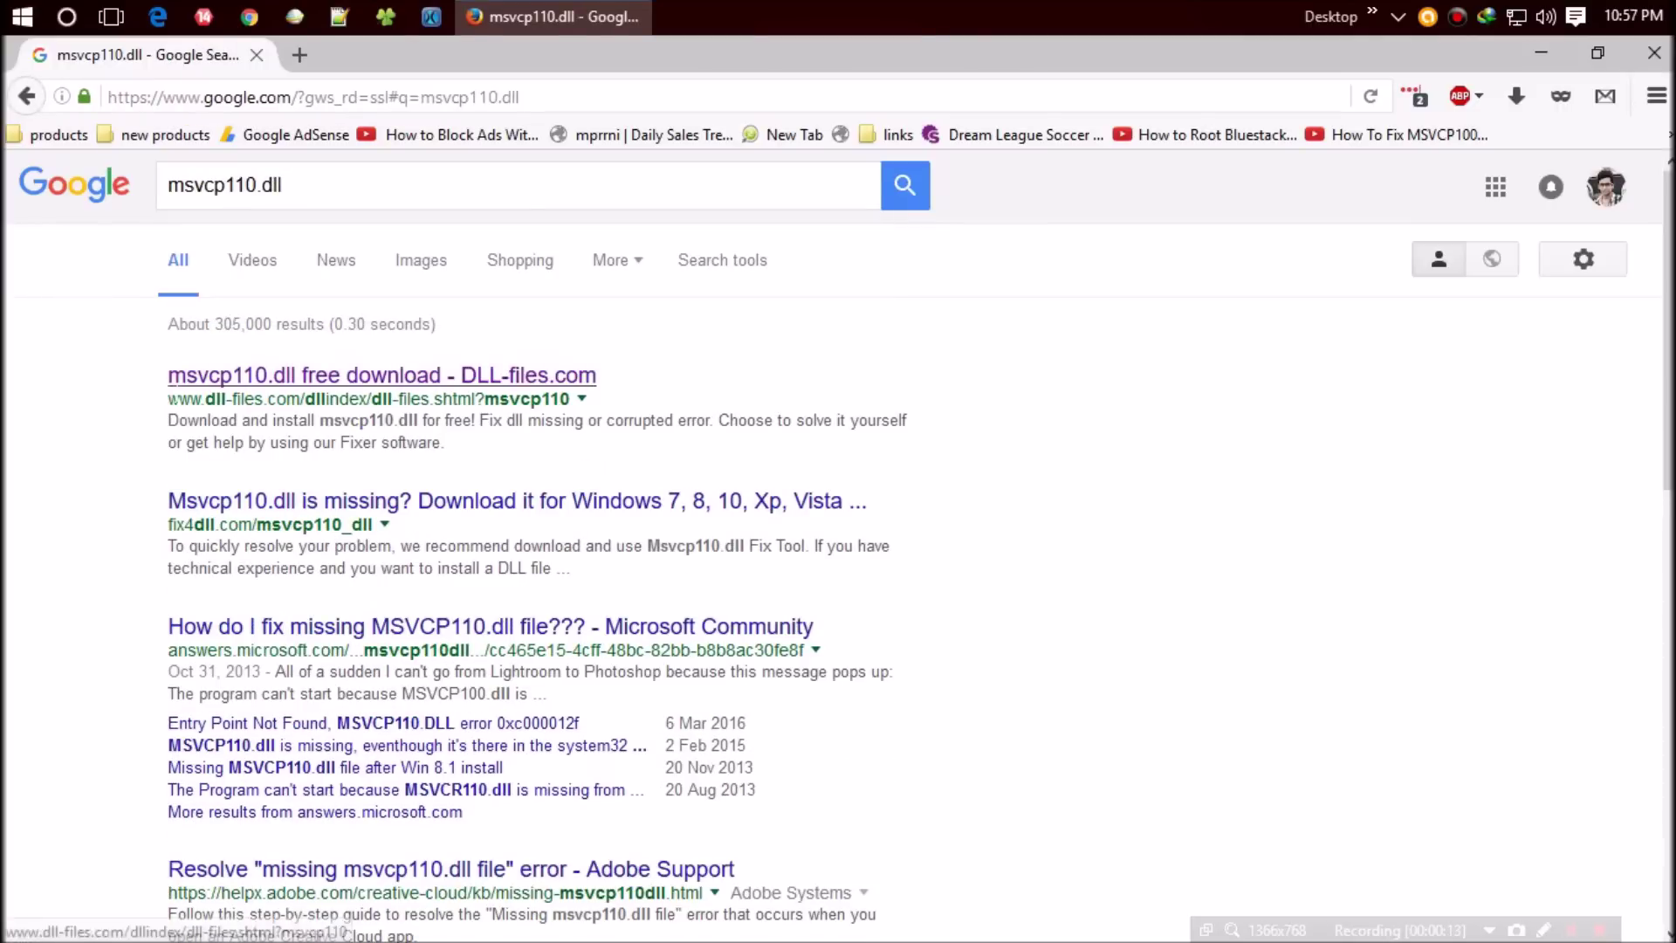
drag(170, 398, 380, 421)
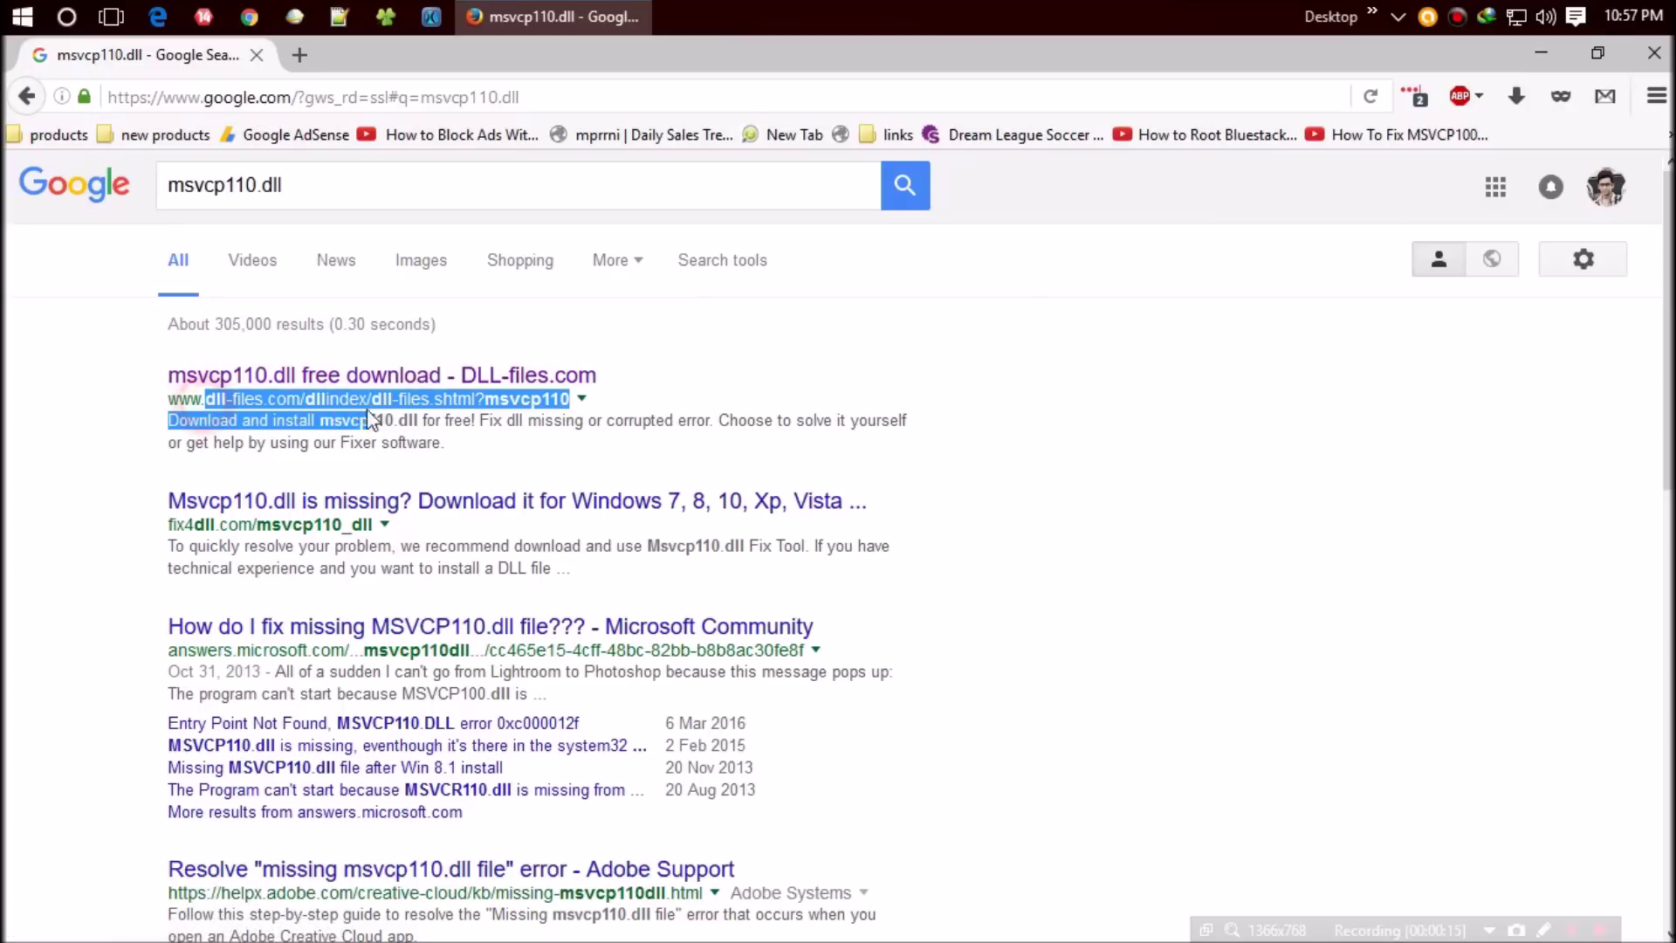
click(642, 372)
click(516, 378)
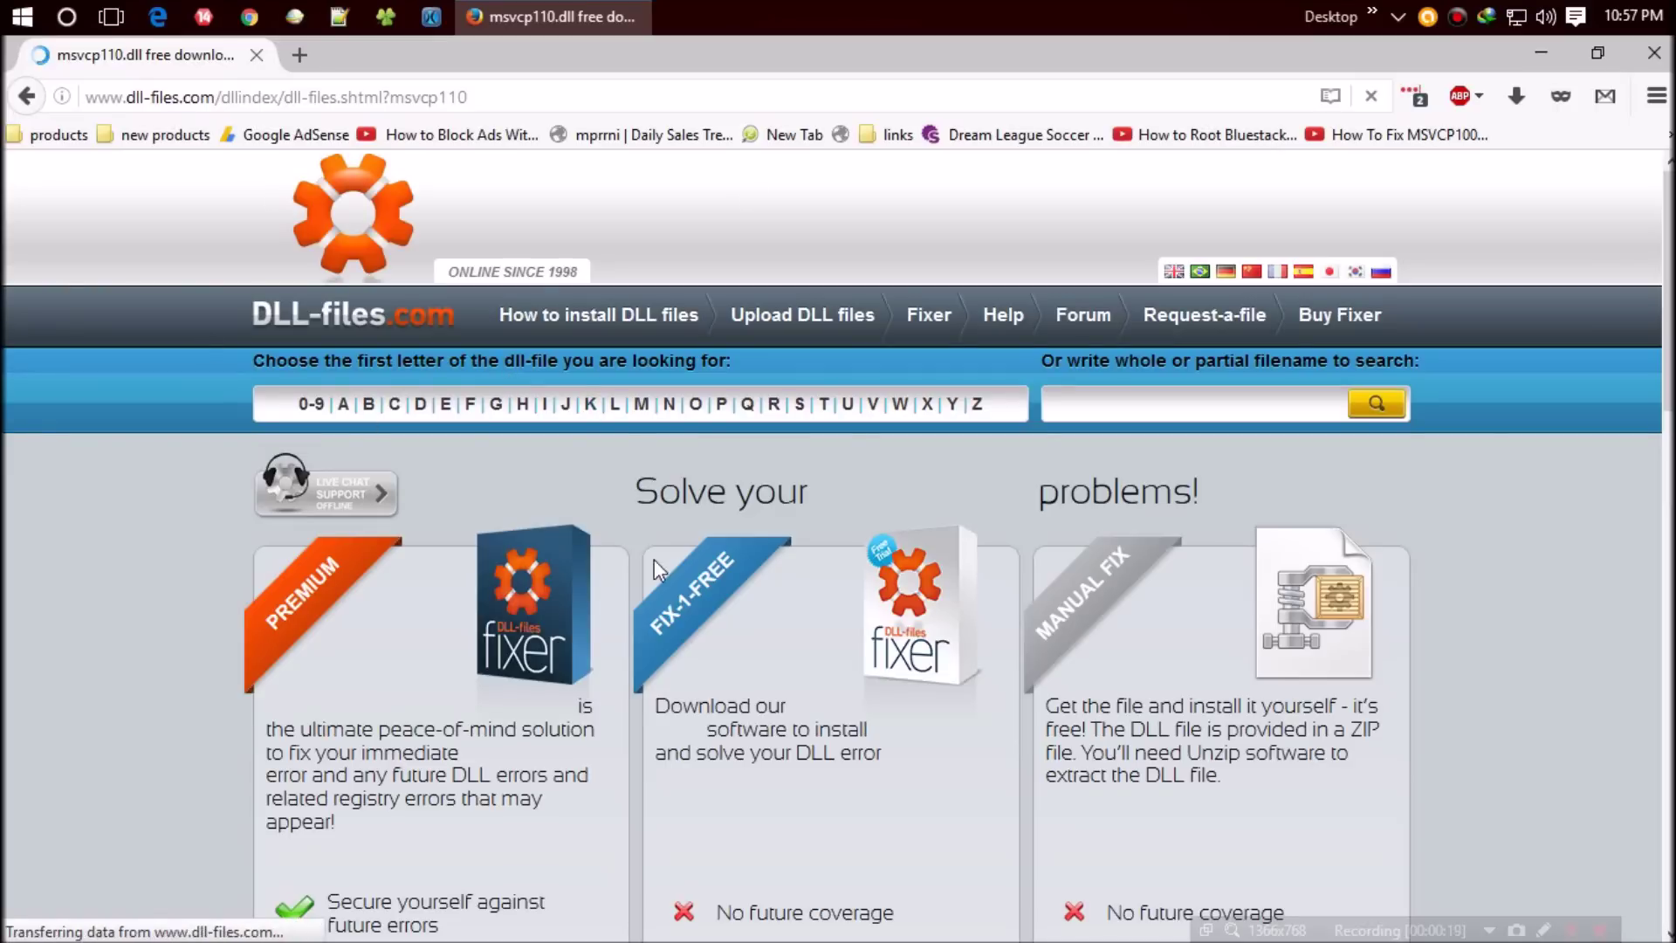
scroll(640, 648, down, 2)
scroll(664, 676, down, 1)
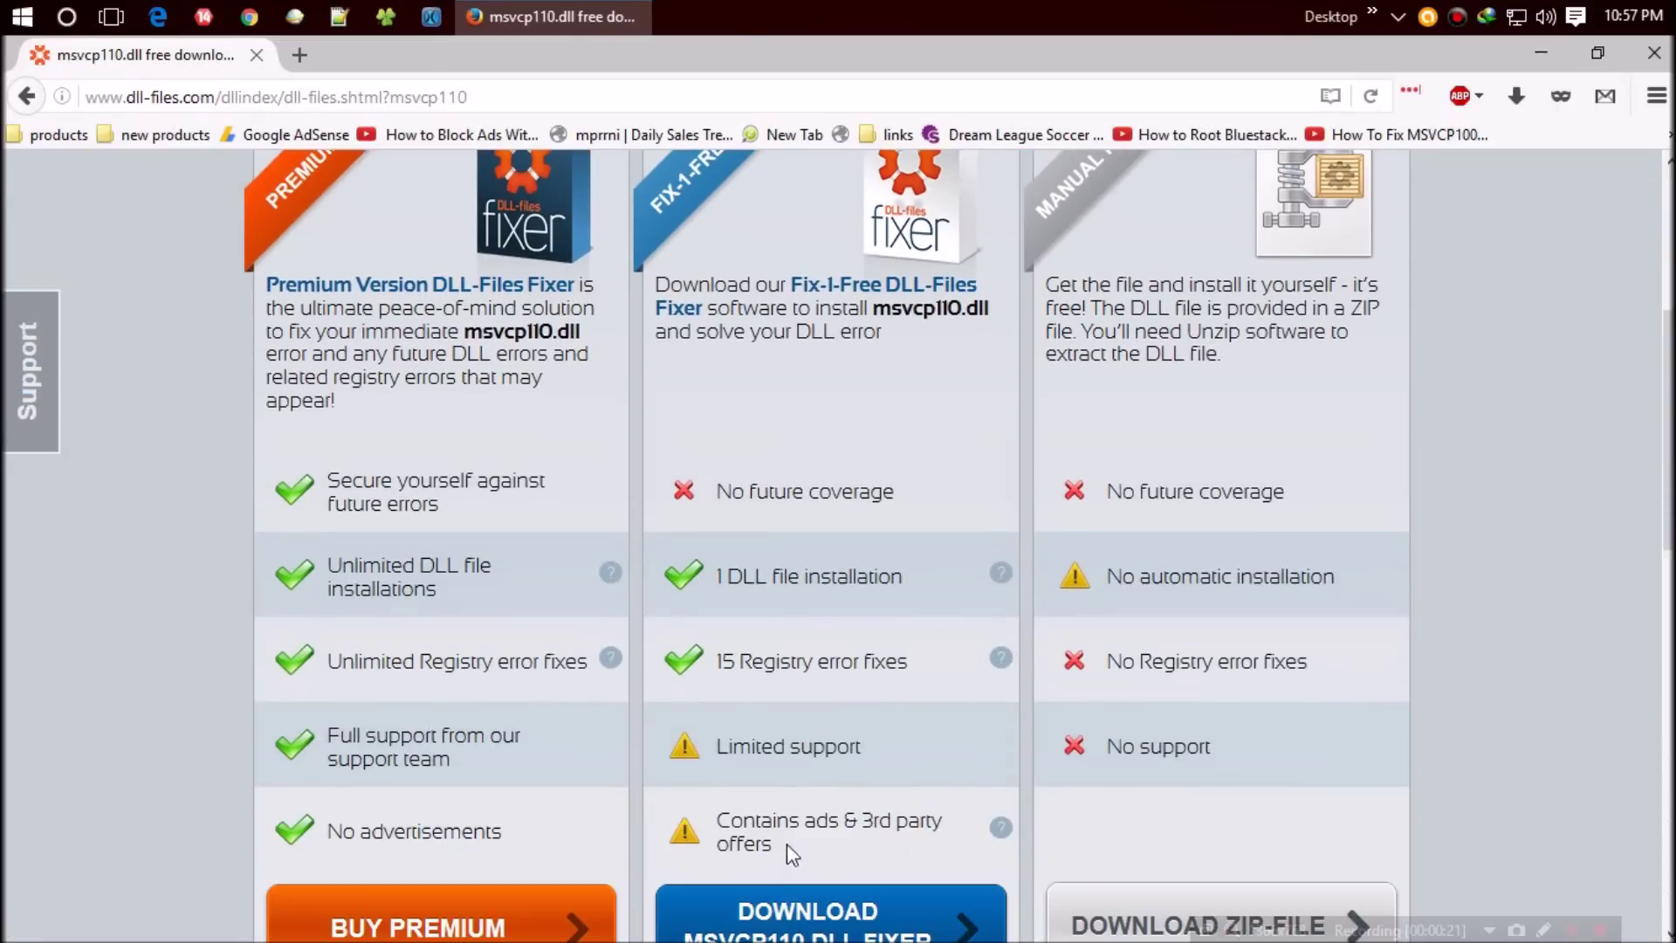
scroll(1277, 723, down, 2)
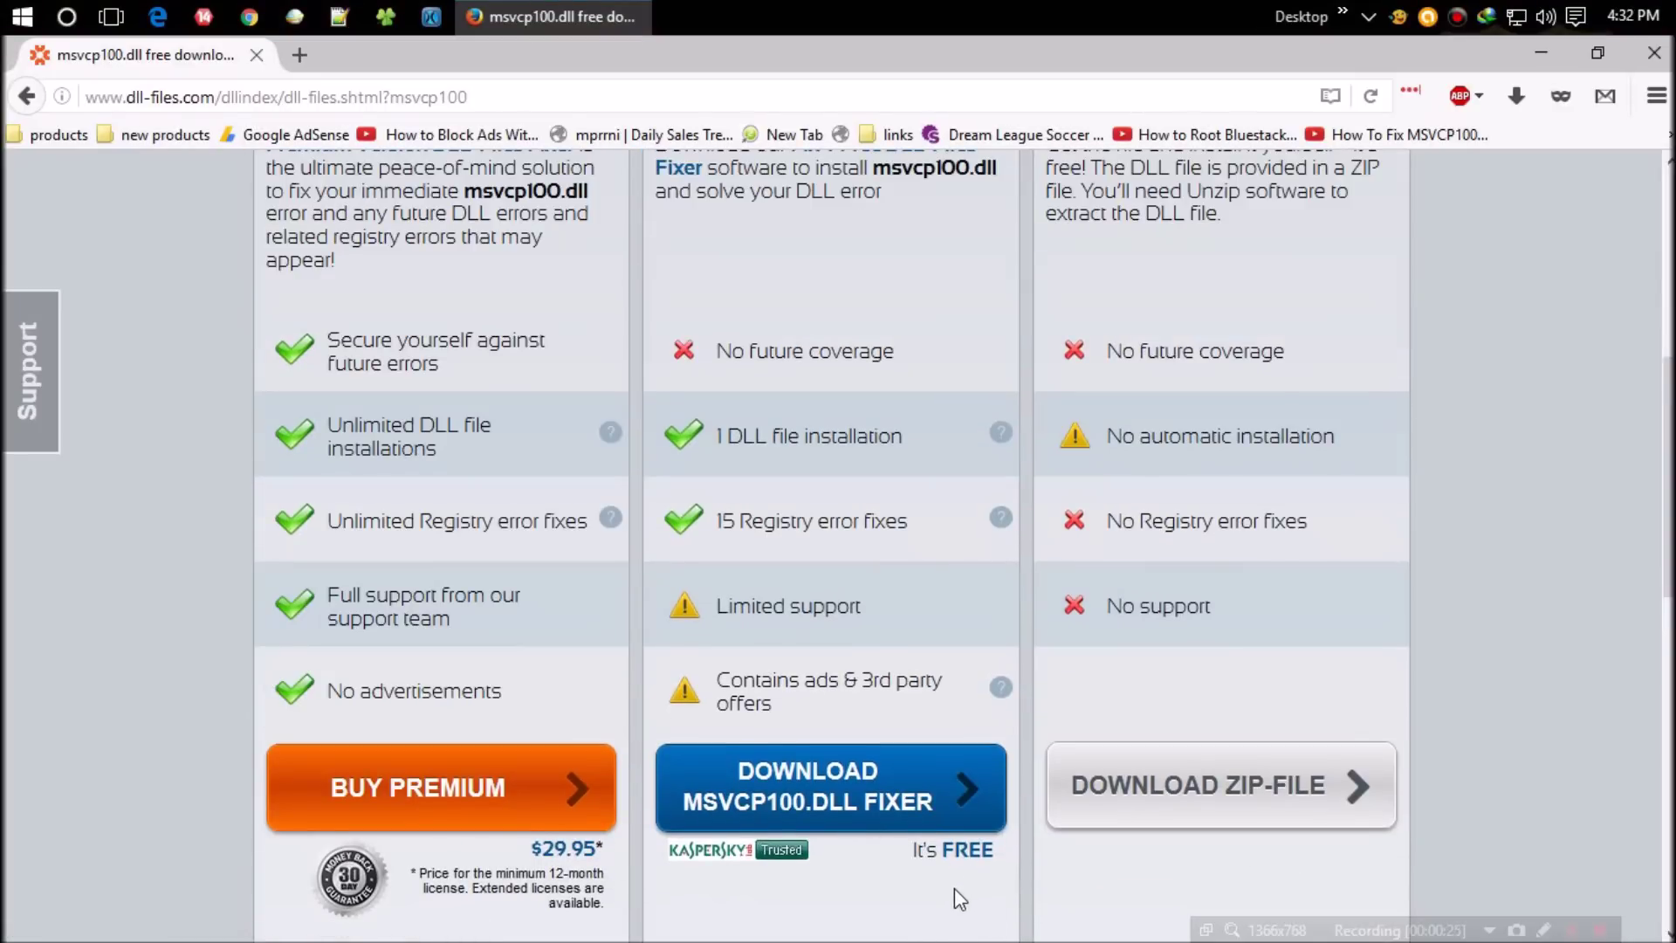
scroll(955, 888, up, 1)
scroll(975, 721, up, 1)
scroll(1004, 530, up, 1)
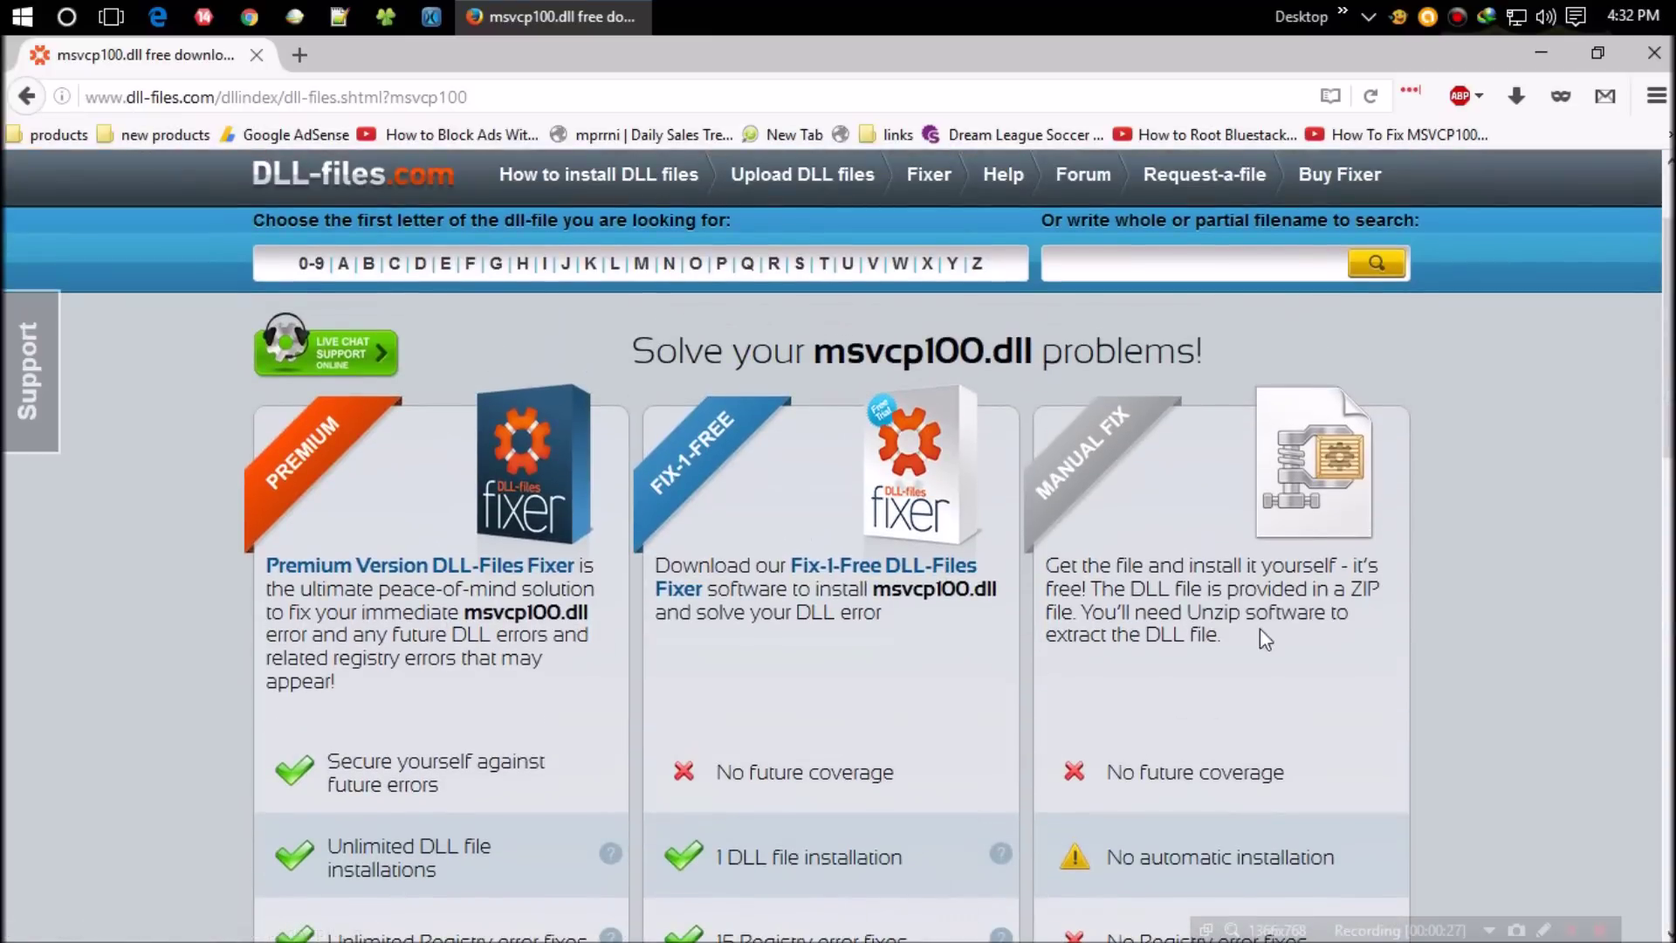
scroll(1261, 628, down, 1)
scroll(1274, 638, down, 1)
scroll(1268, 677, down, 1)
scroll(1244, 694, down, 1)
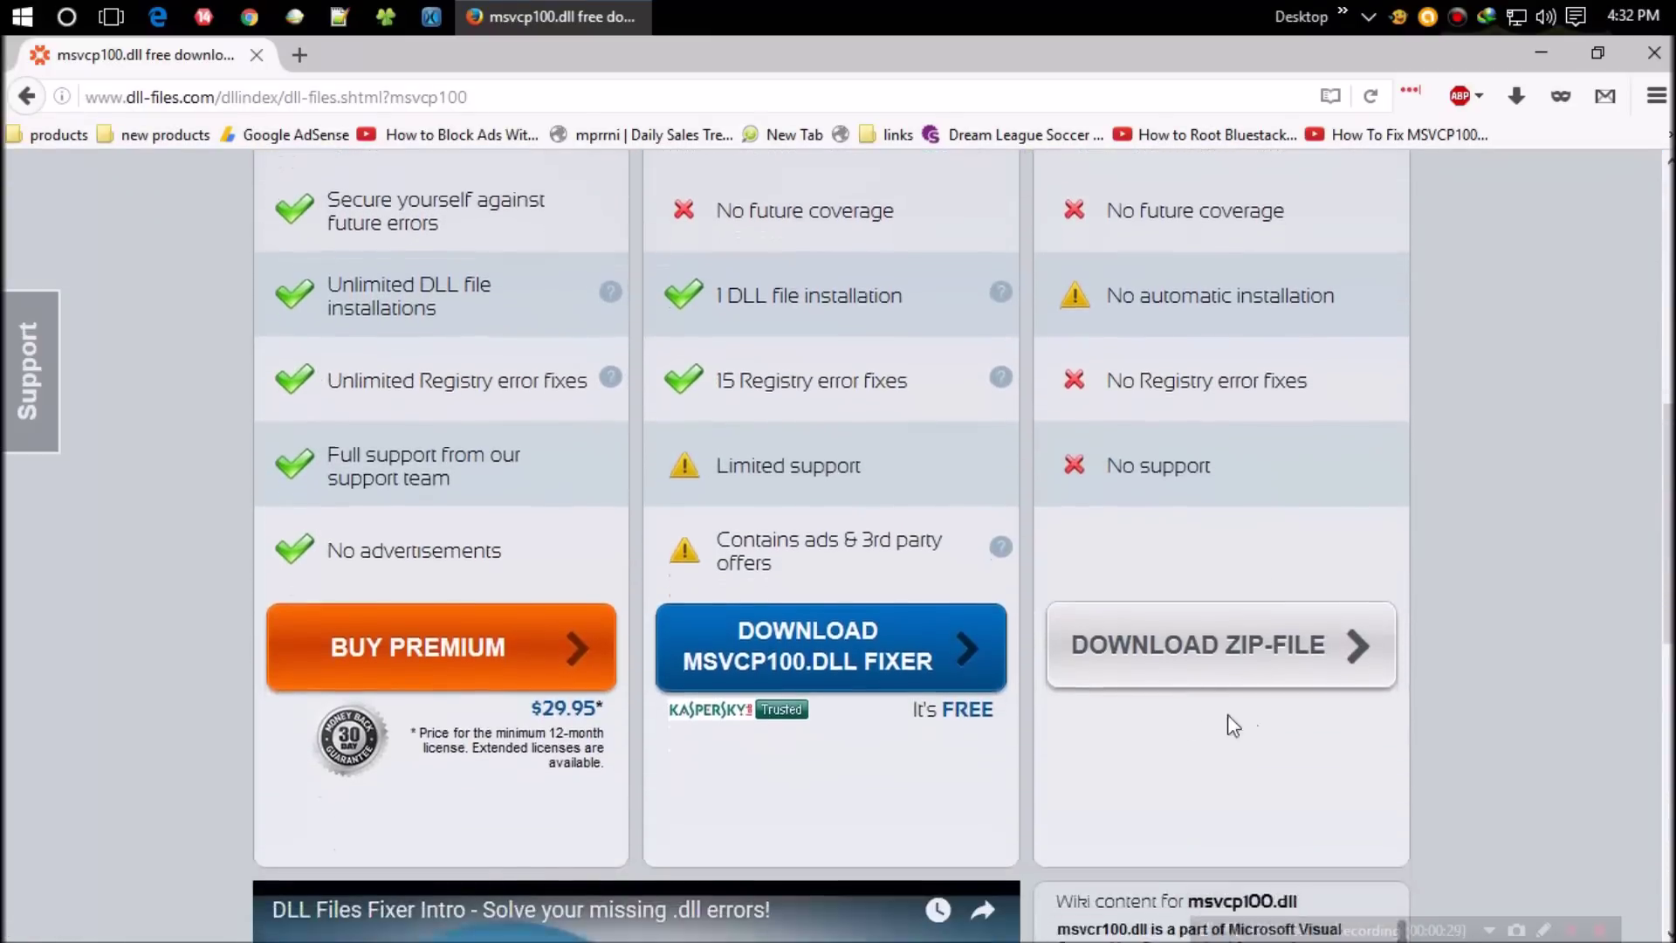
Reveal the 32-bit and 64-bit msvcp100.dll versions, then bring up the Start menu
click(1245, 660)
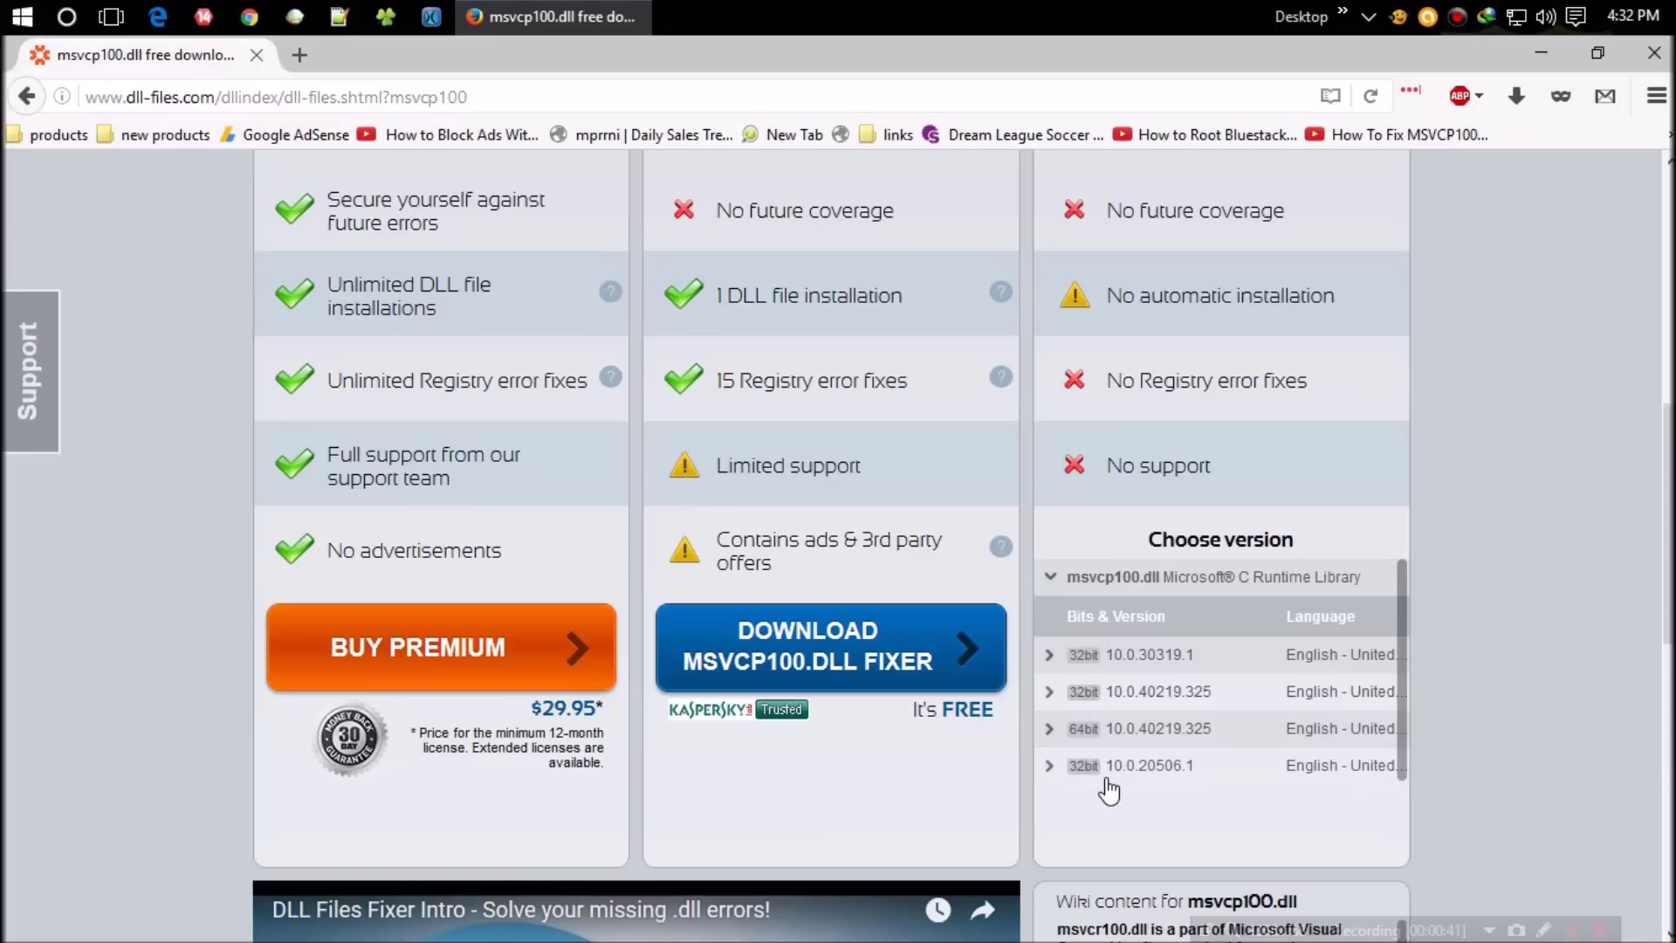
click(7, 12)
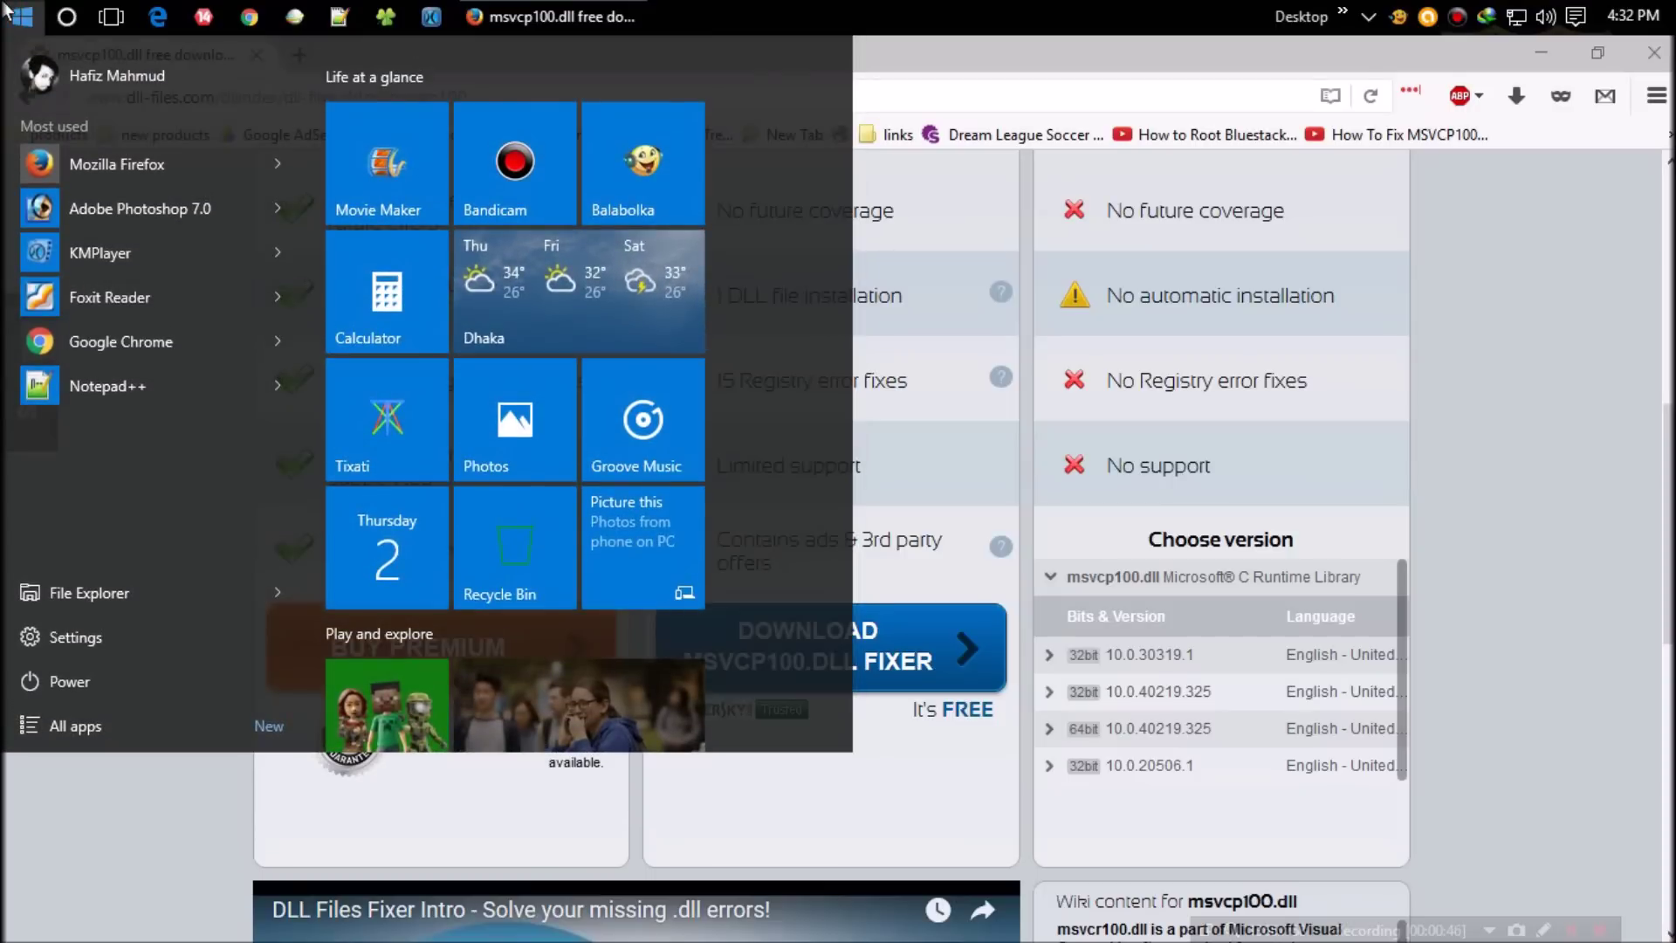
text(system)
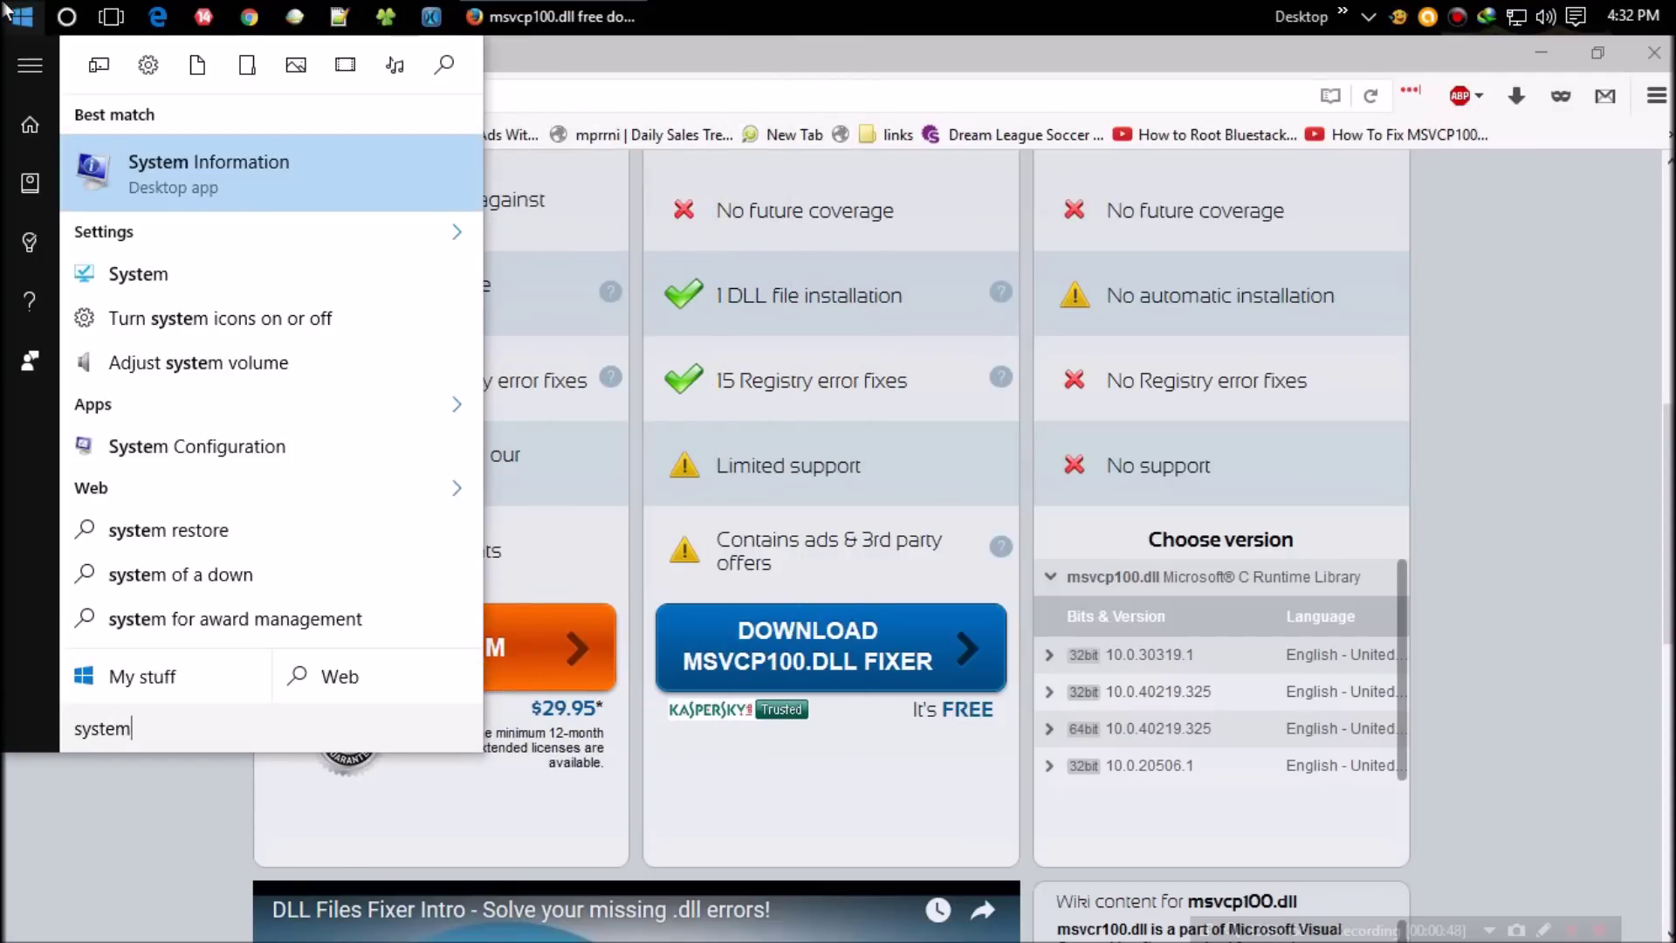
Launch System Information, confirm System Type is x86-based, and close it
key(Return)
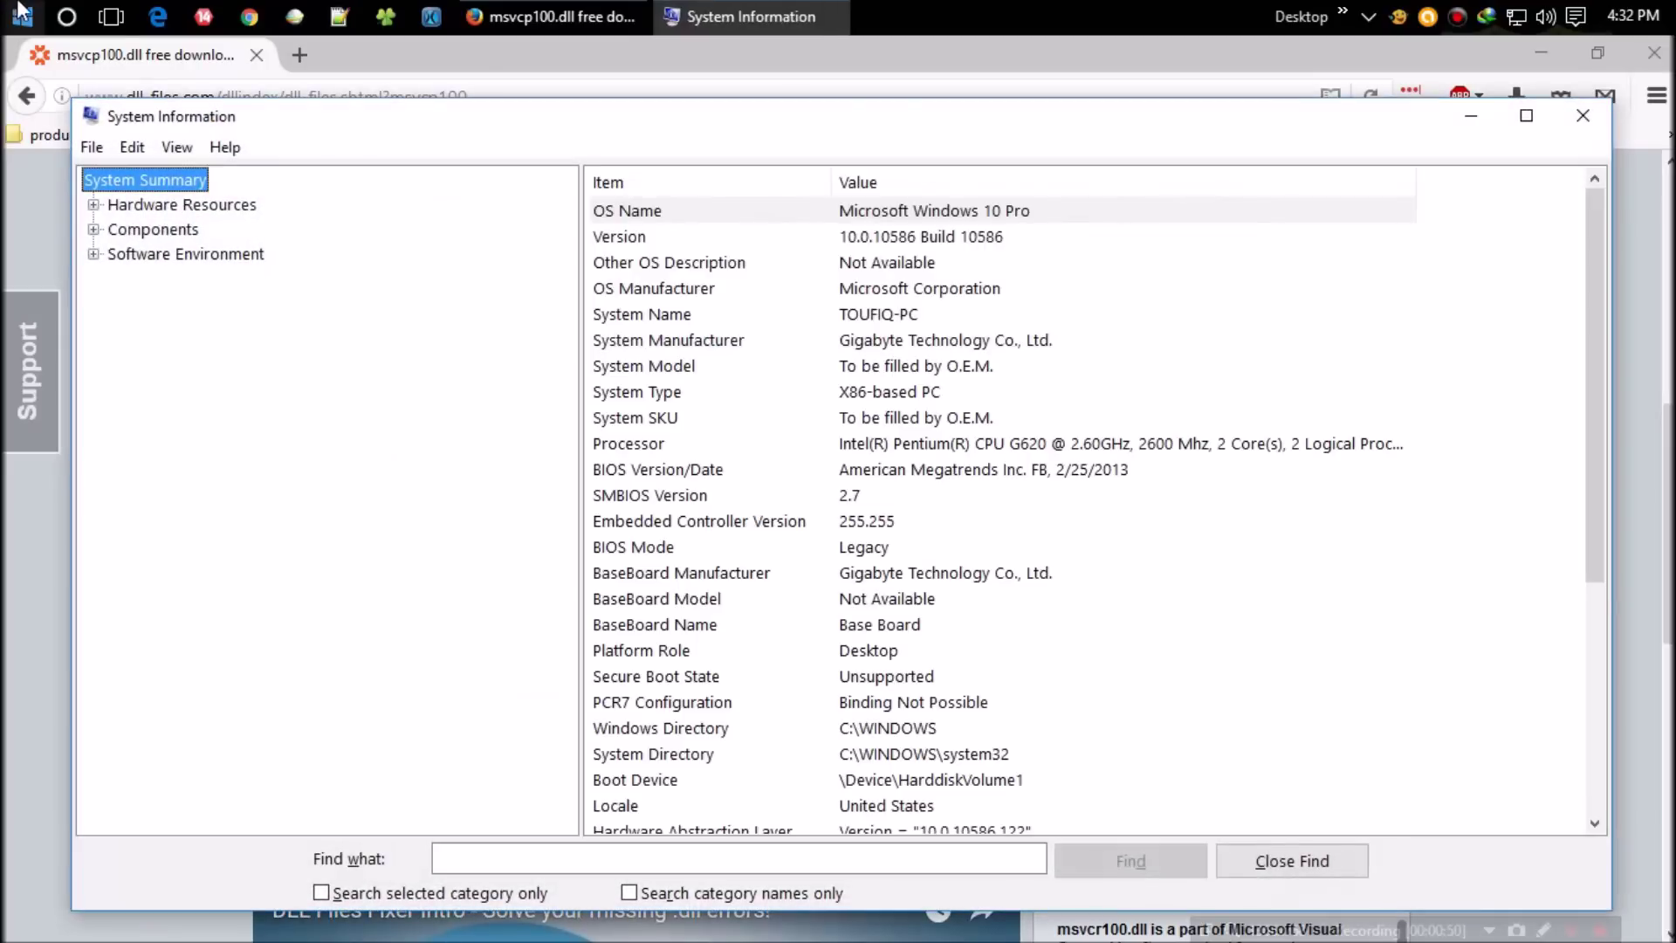
click(836, 390)
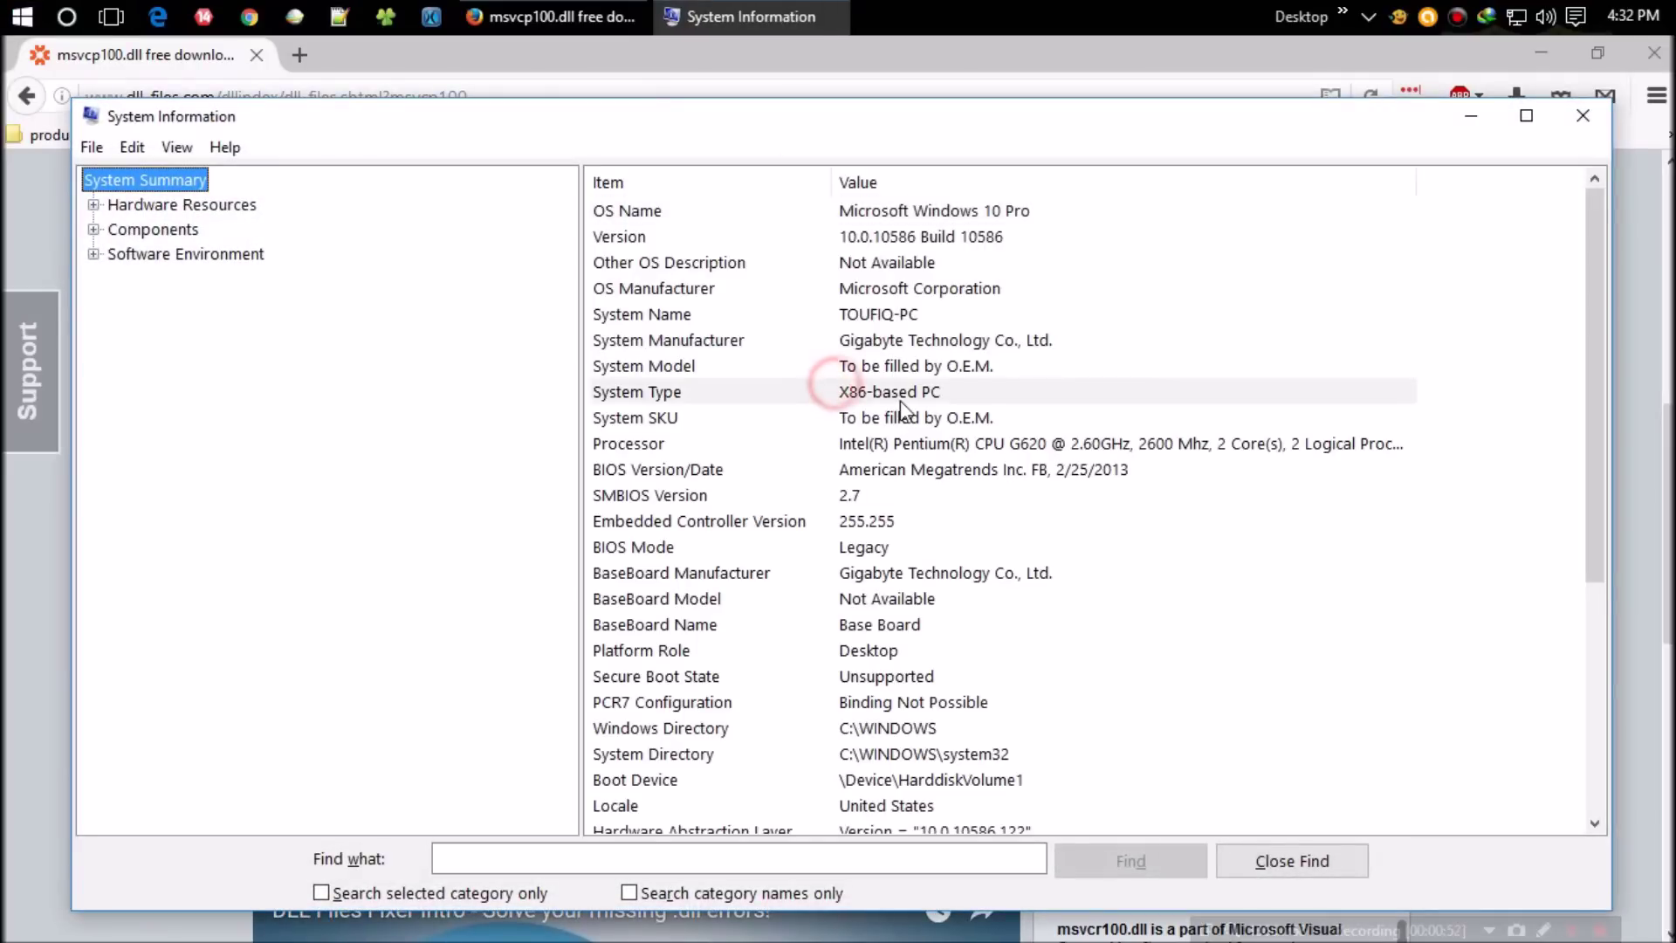
click(828, 401)
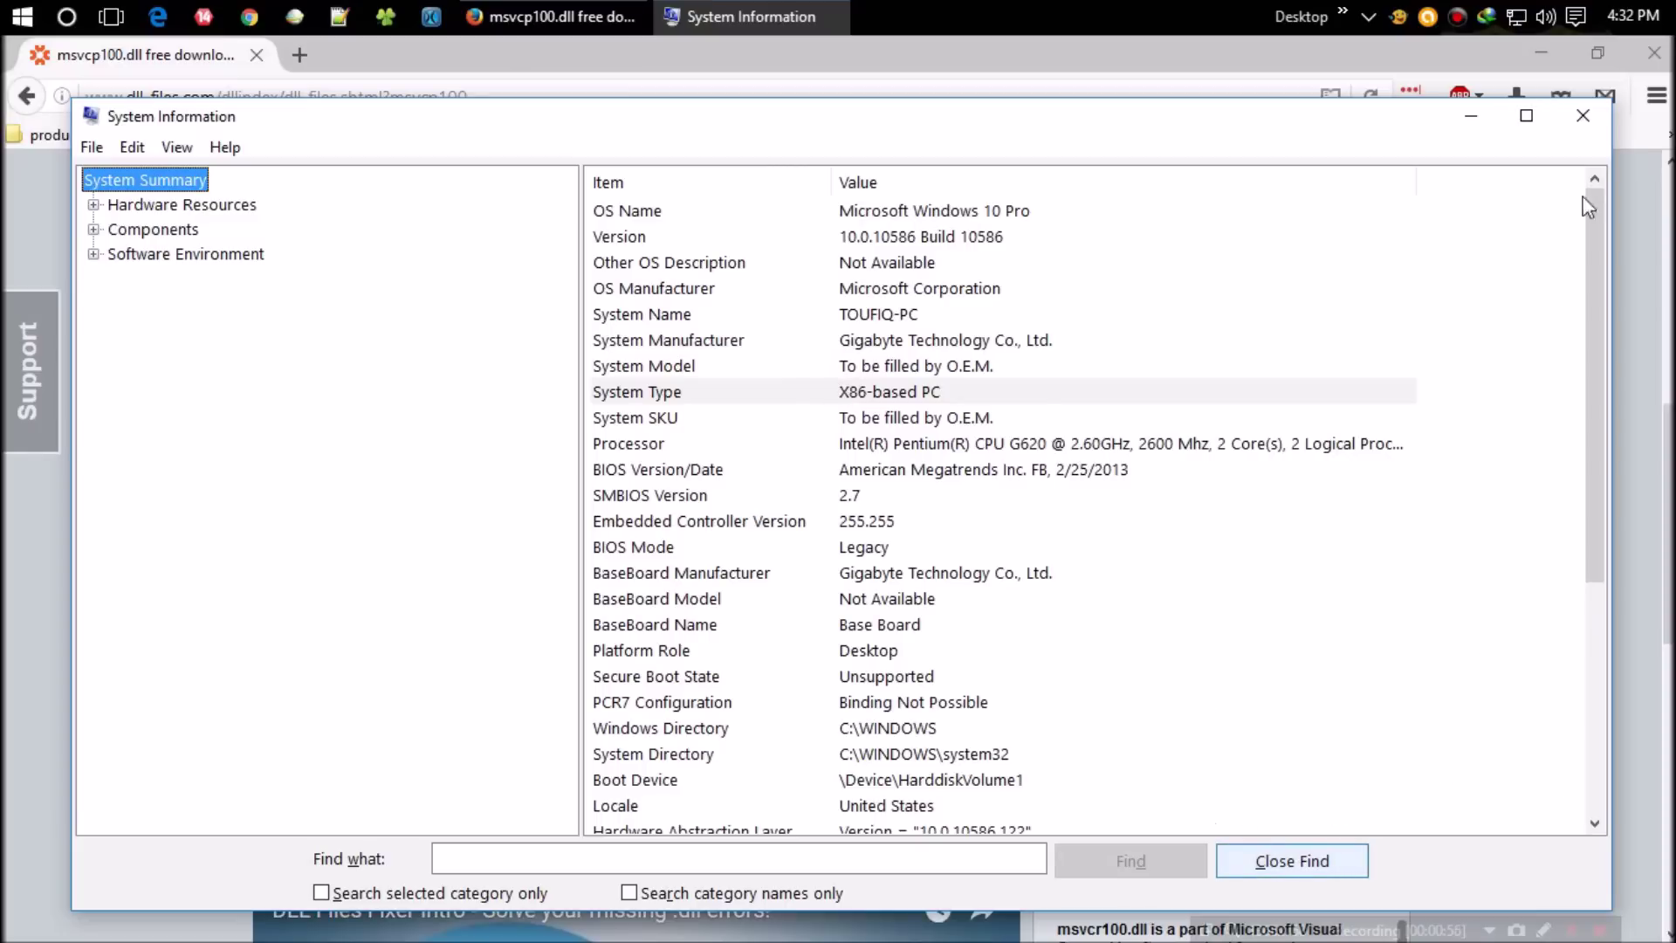
click(1582, 119)
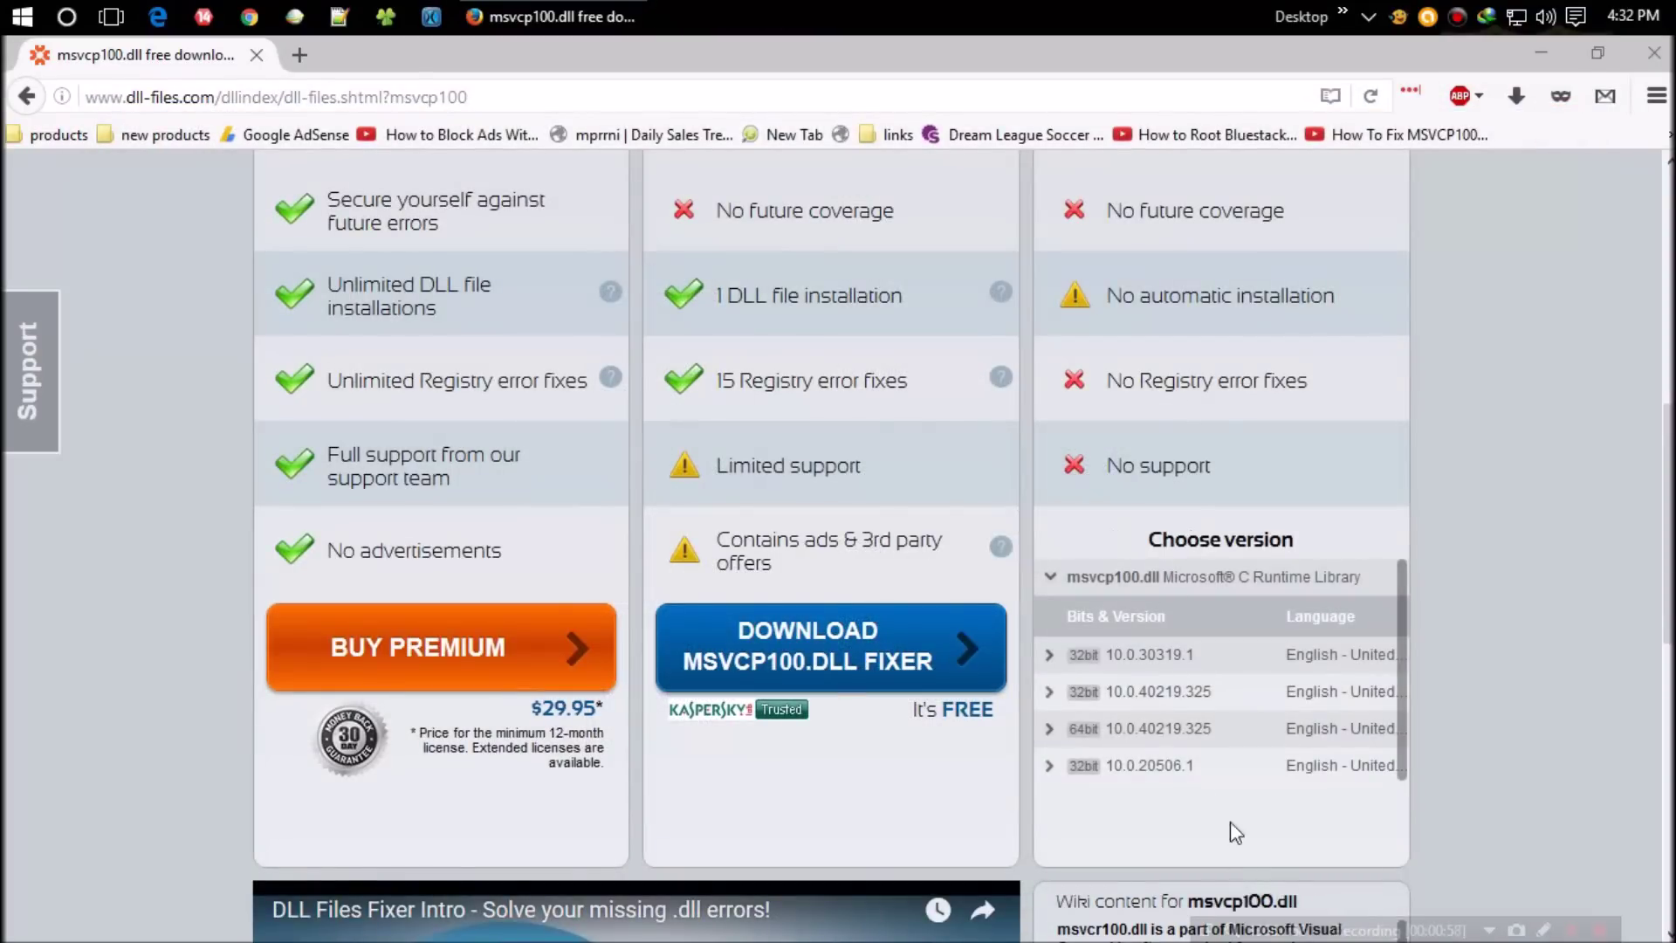
Download the 32-bit 10.0.30319.1 msvcp100.dll ZIP and open it in WinRAR
click(1090, 659)
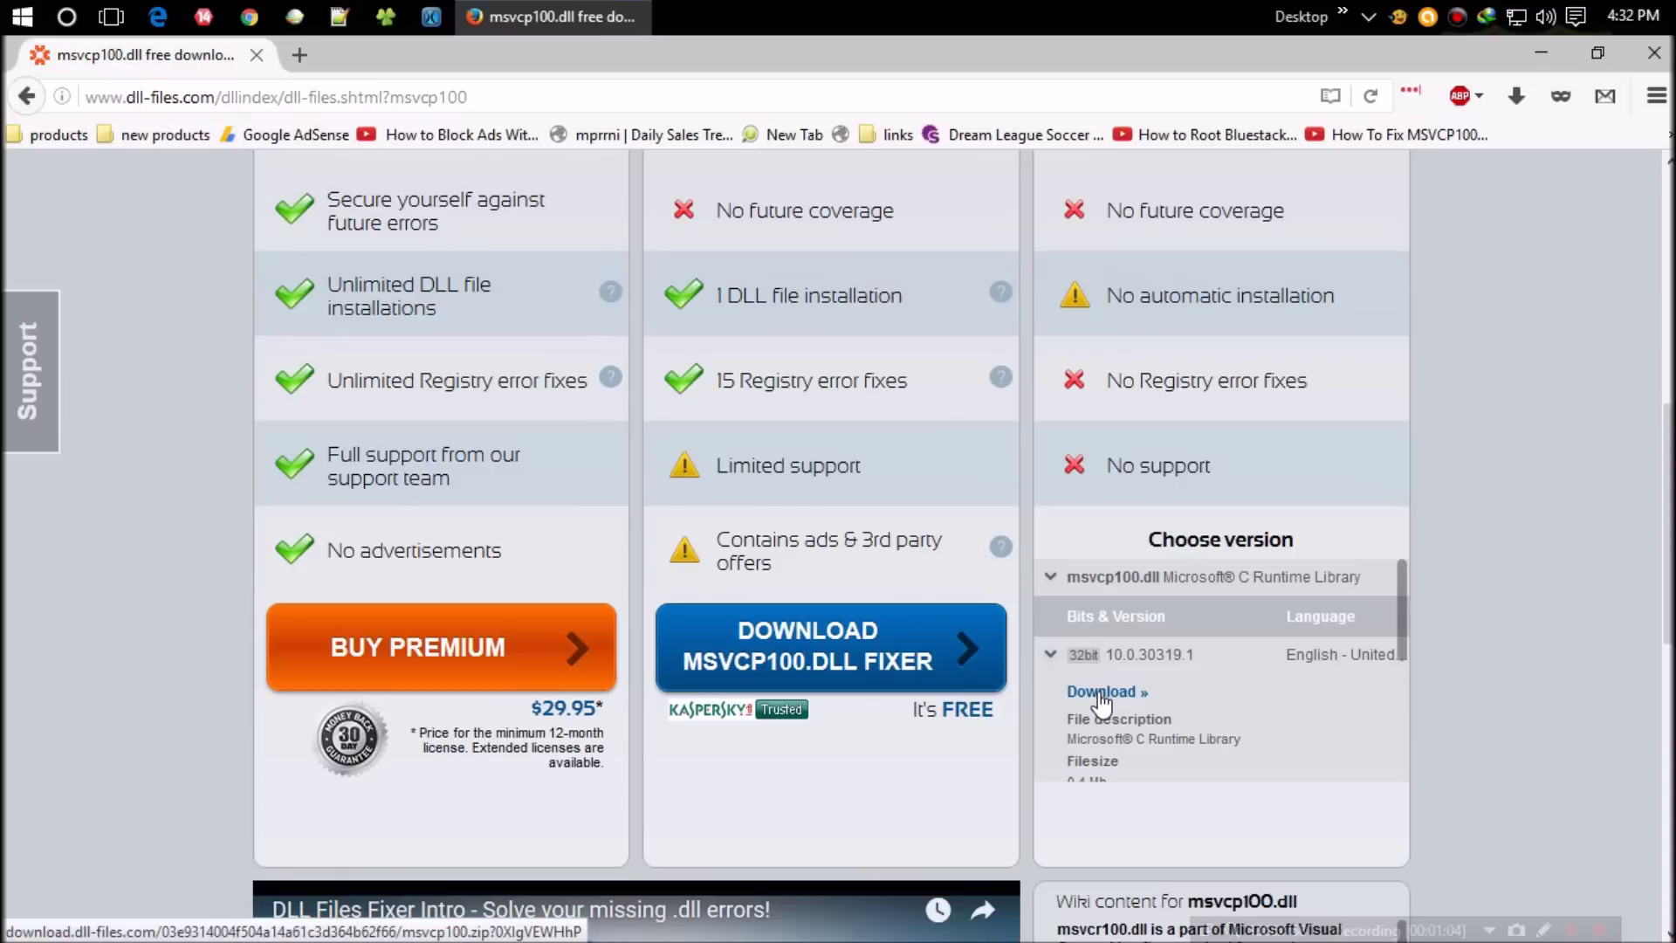
click(1098, 690)
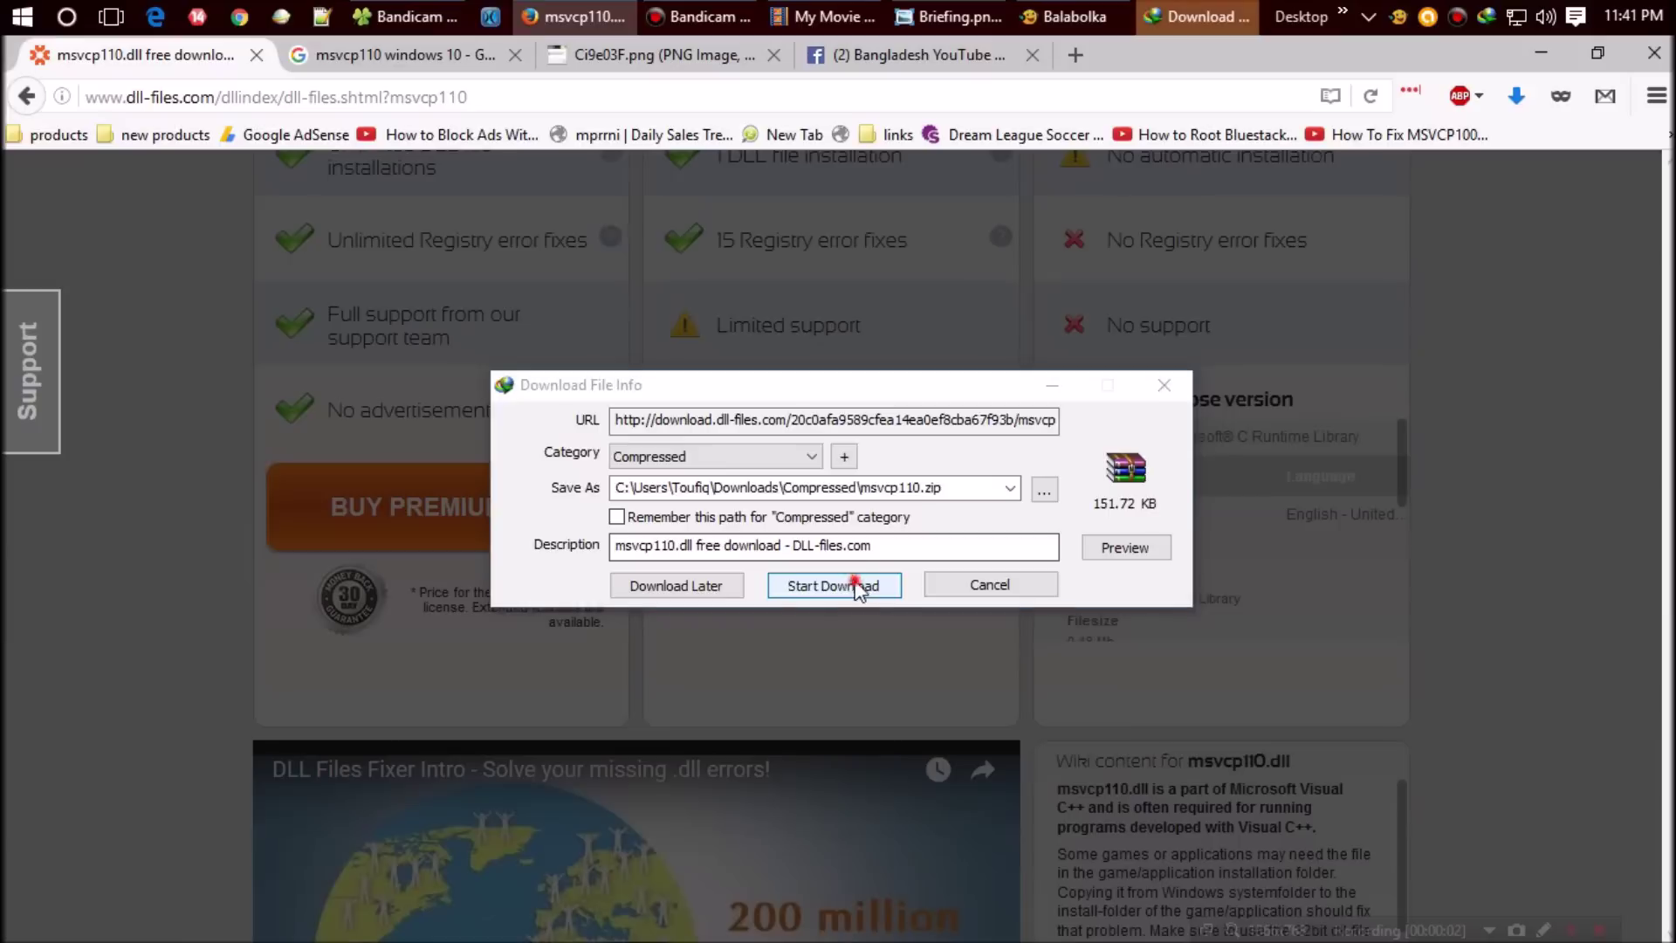
click(860, 587)
click(650, 577)
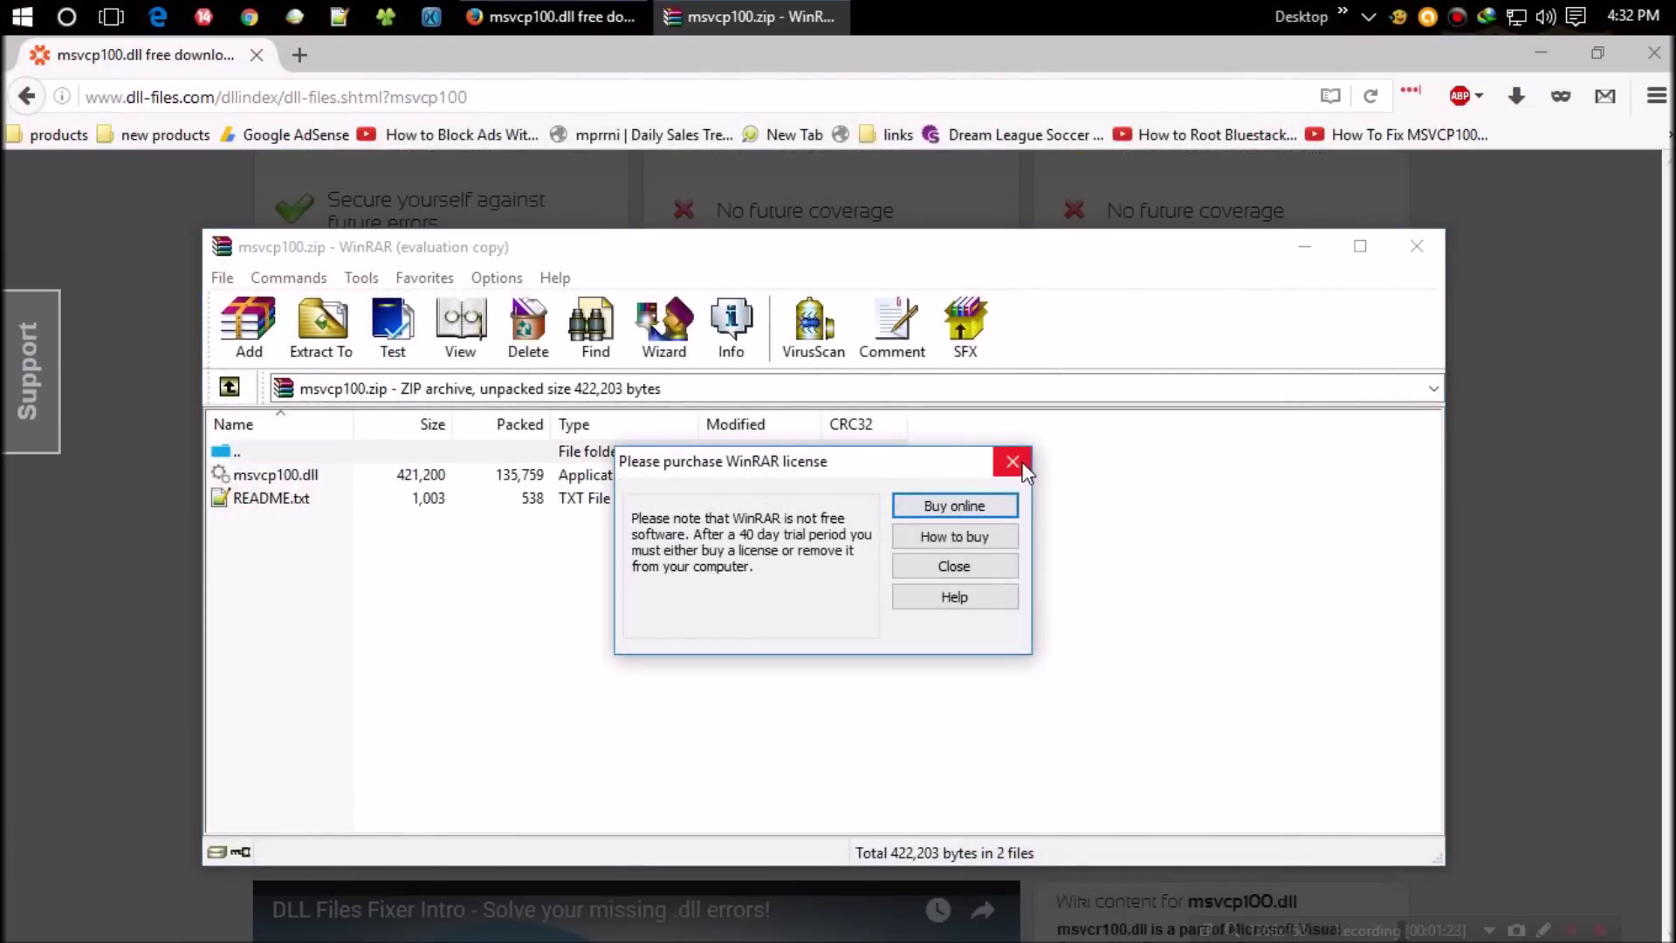
Dismiss the WinRAR license reminder and view msvcp100.dll's options without choosing any
click(1018, 464)
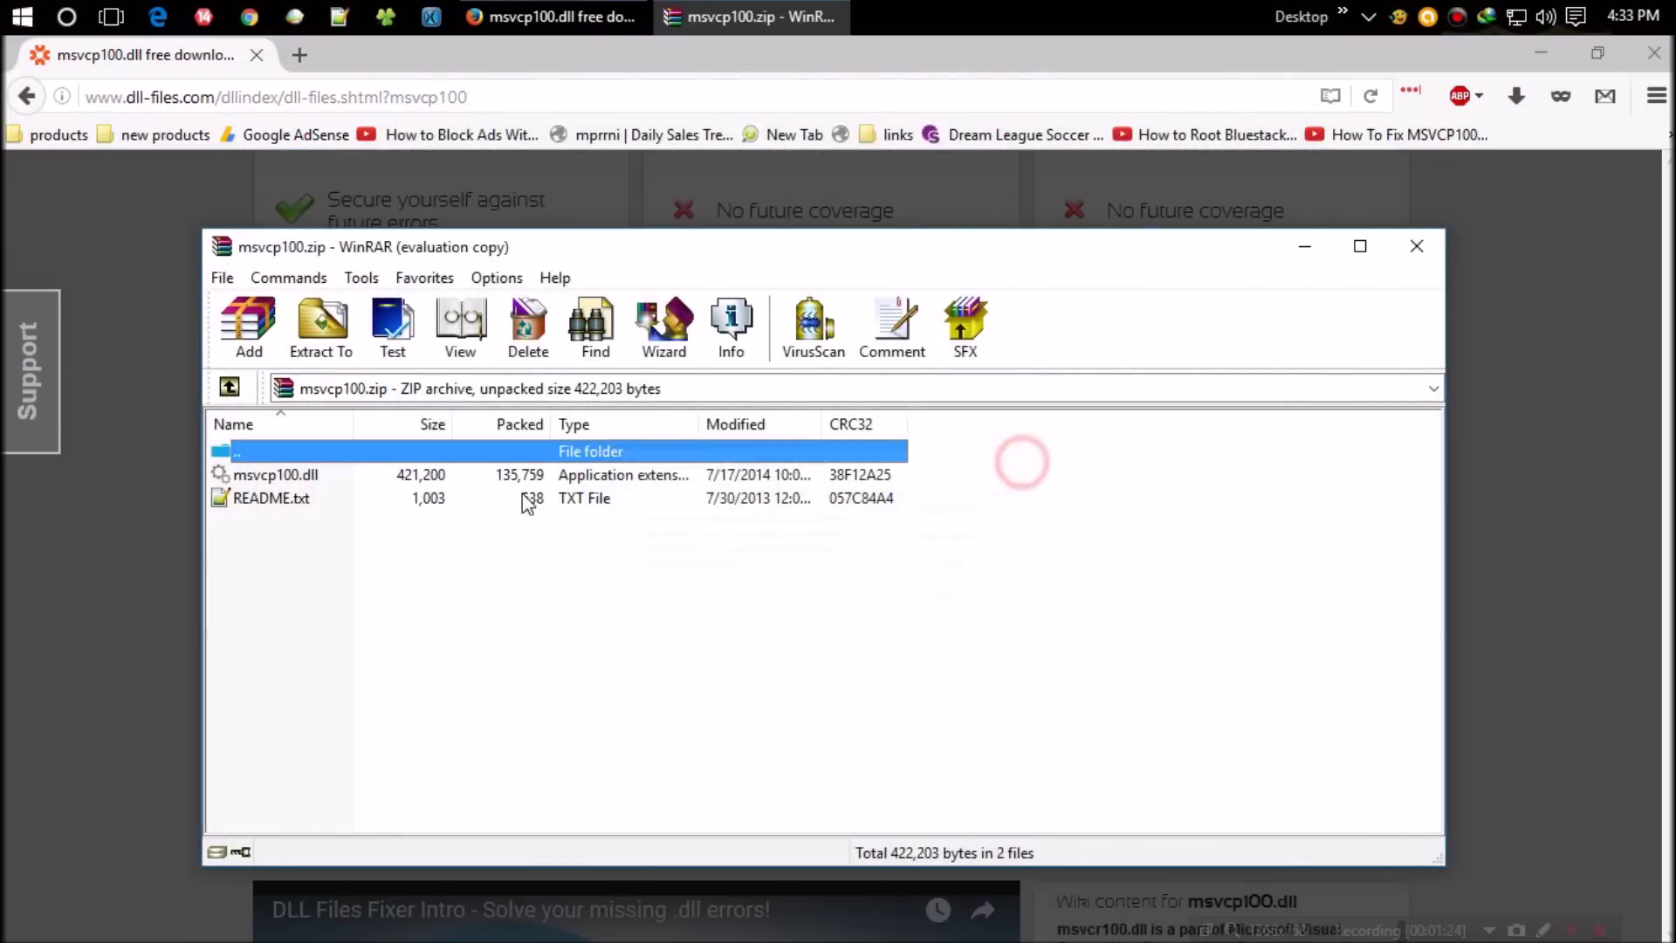
right_click(286, 477)
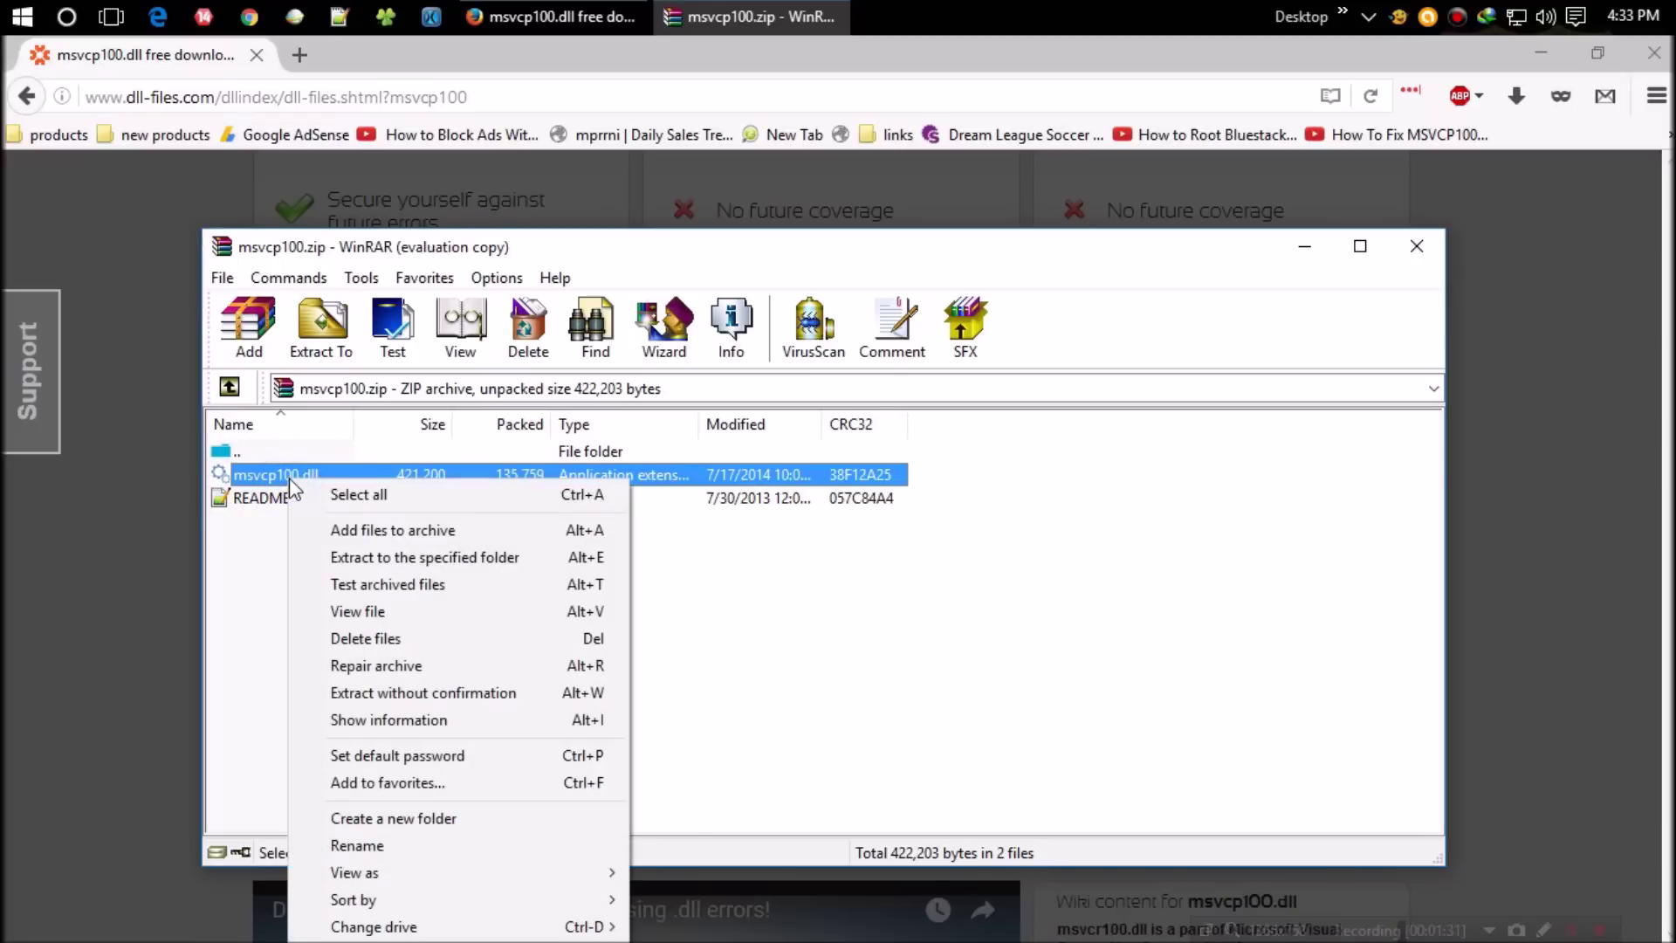
click(269, 588)
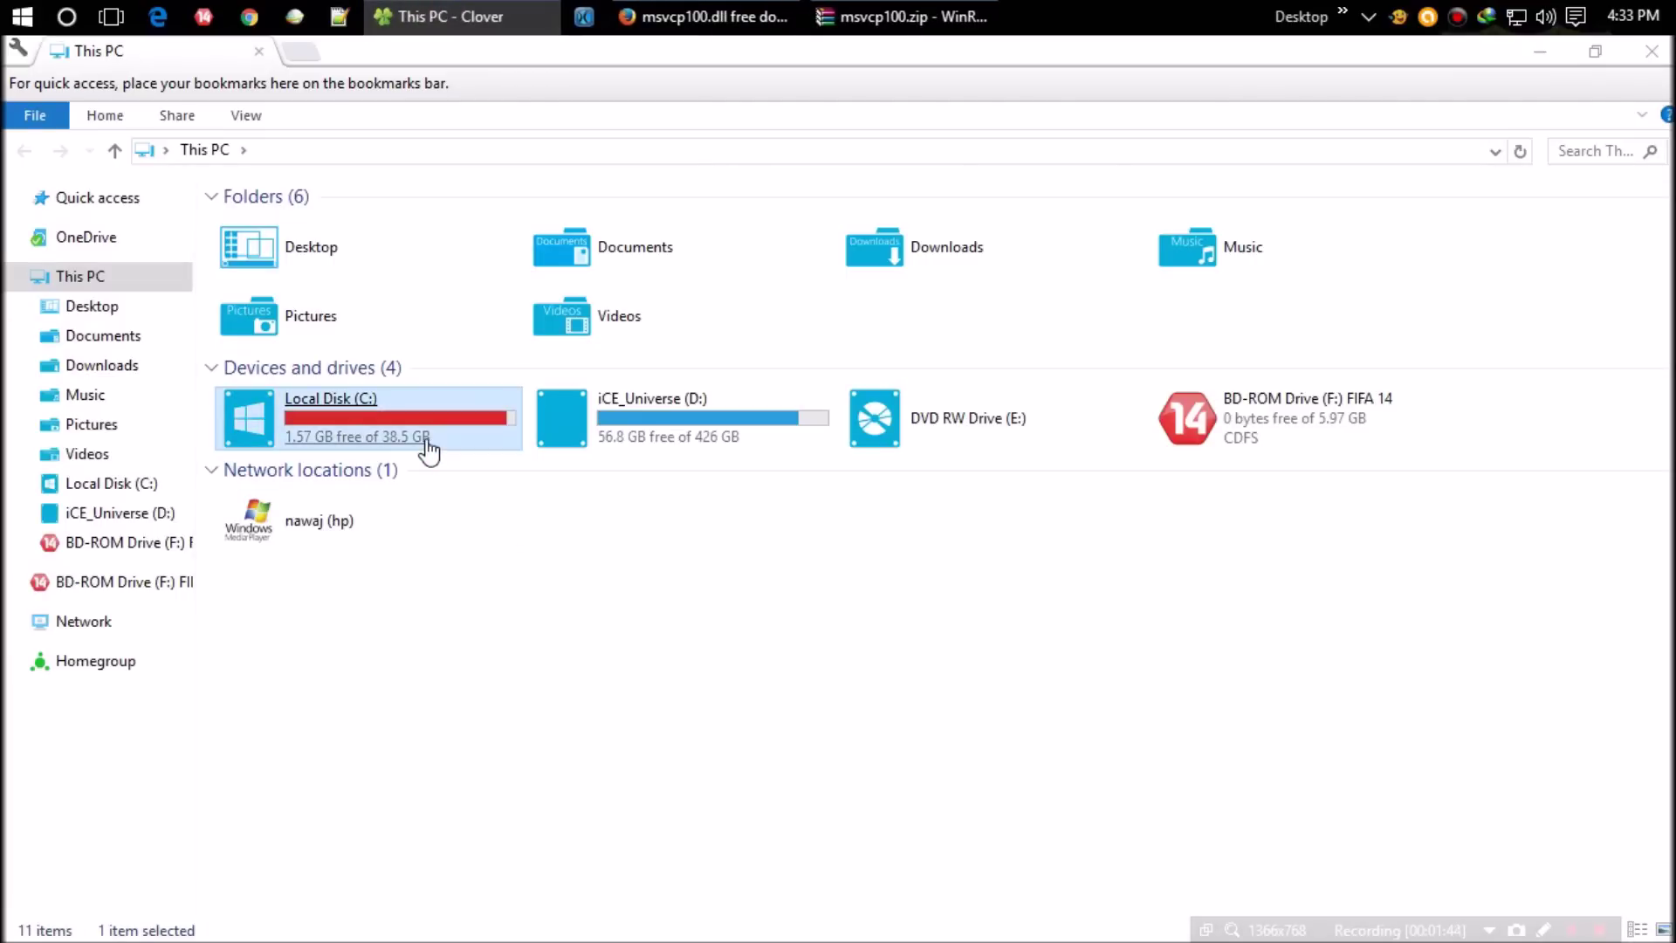
Open Local Disk (C:) and then its Windows folder
double_click(429, 448)
click(426, 438)
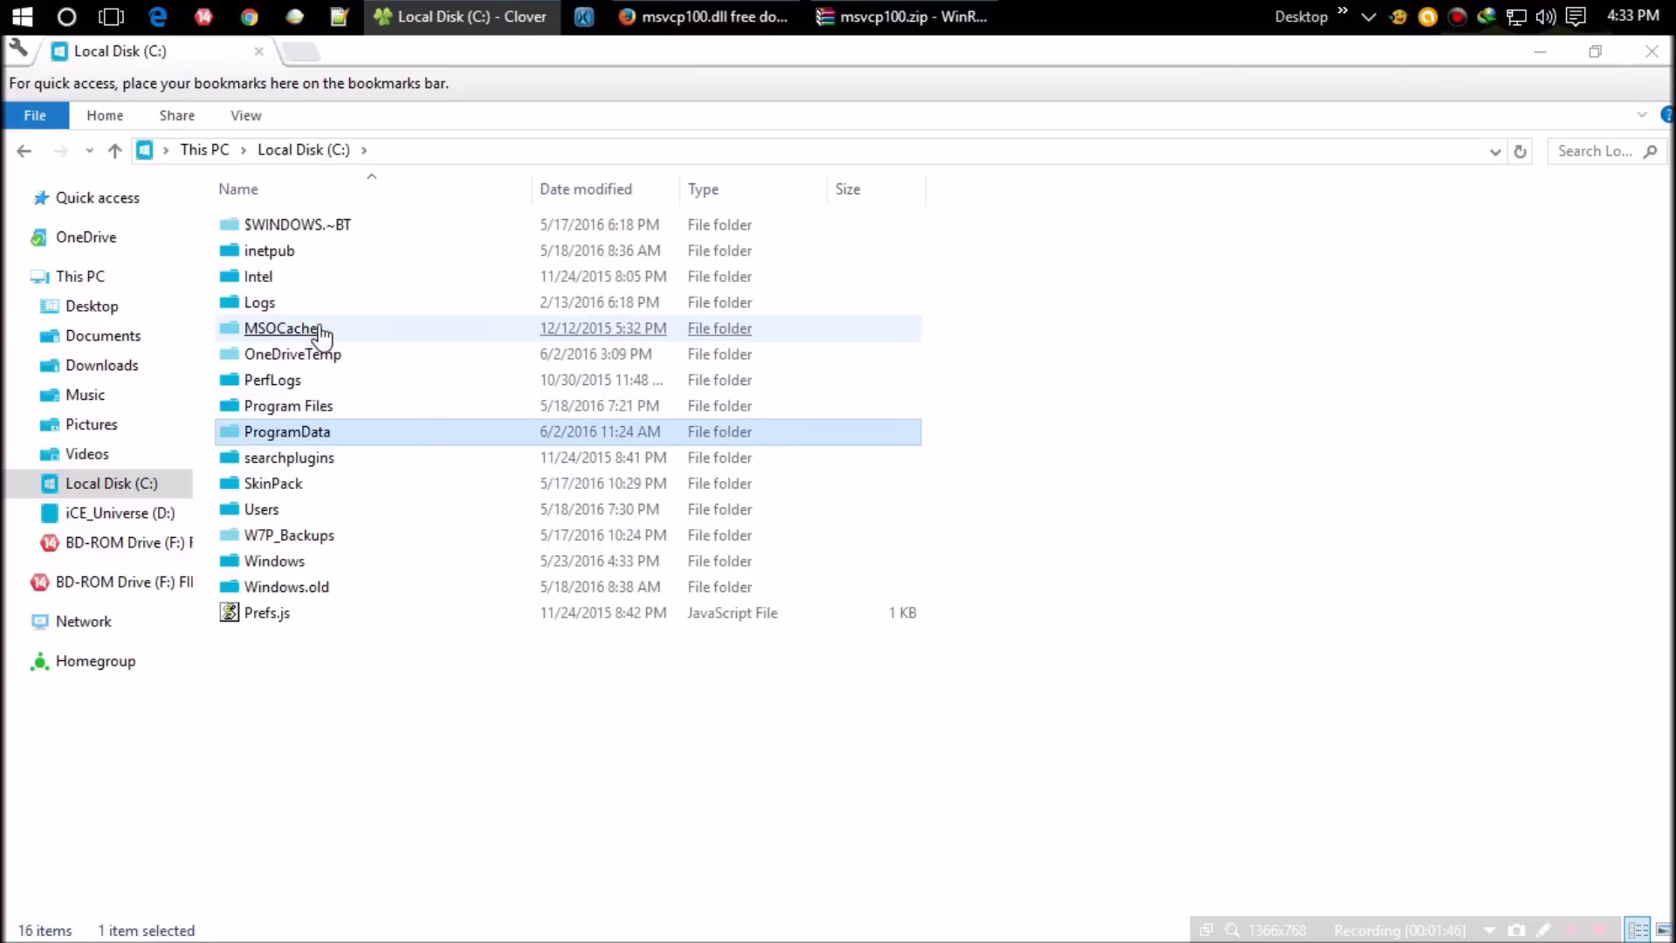
double_click(332, 564)
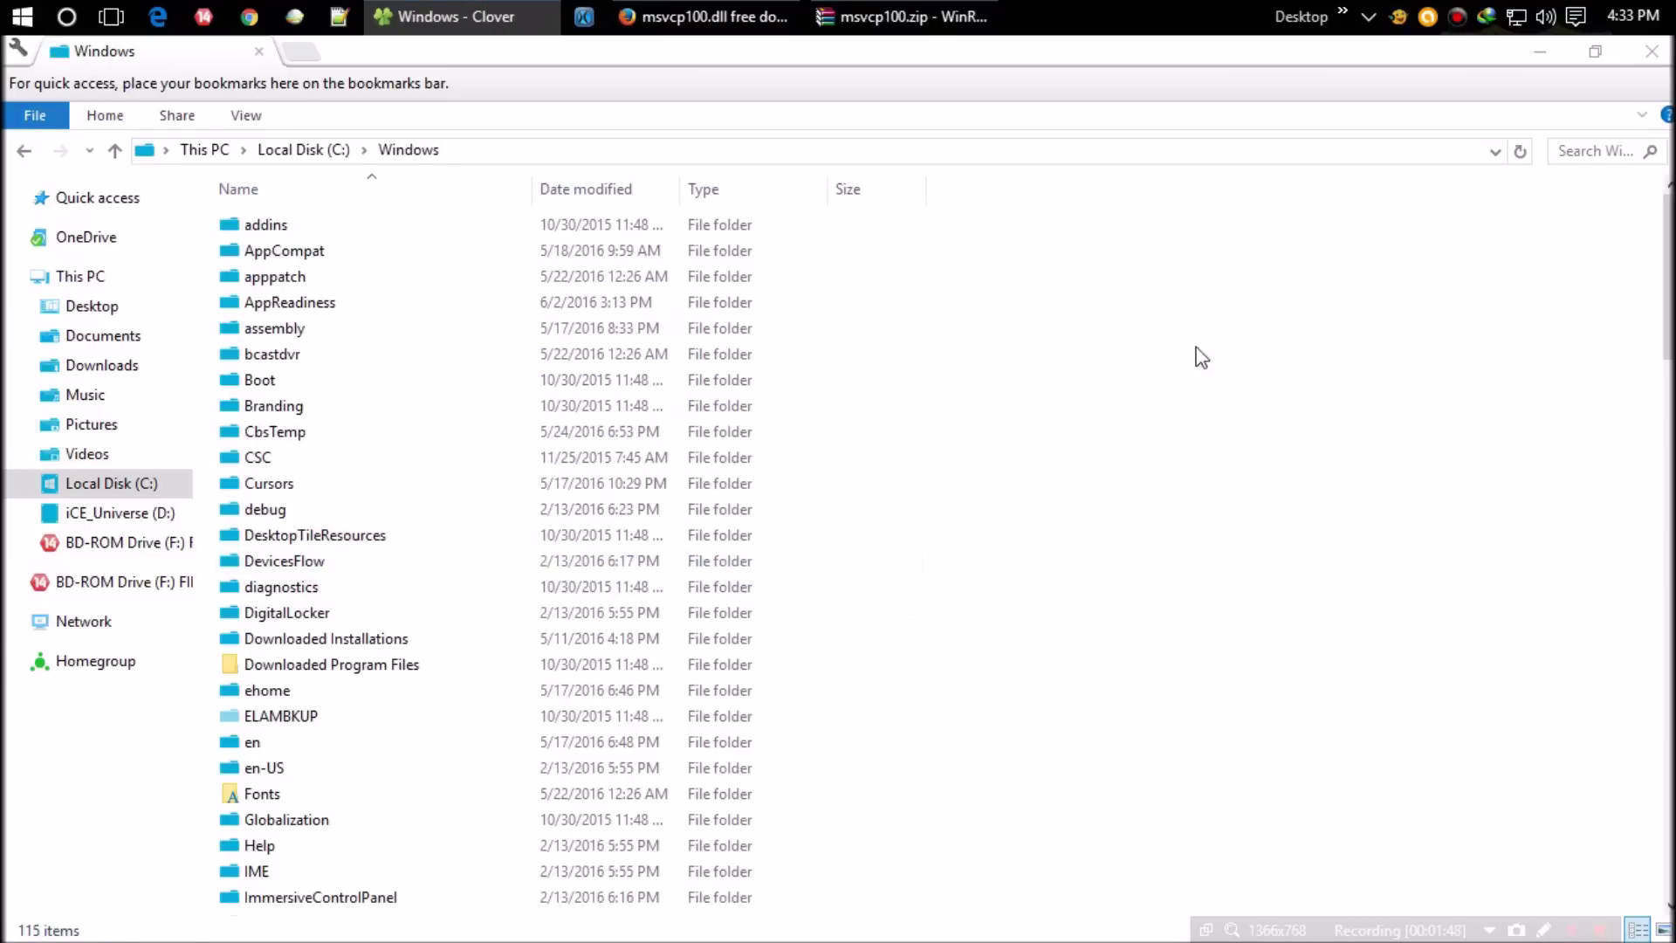
scroll(649, 733, down, 2)
click(661, 754)
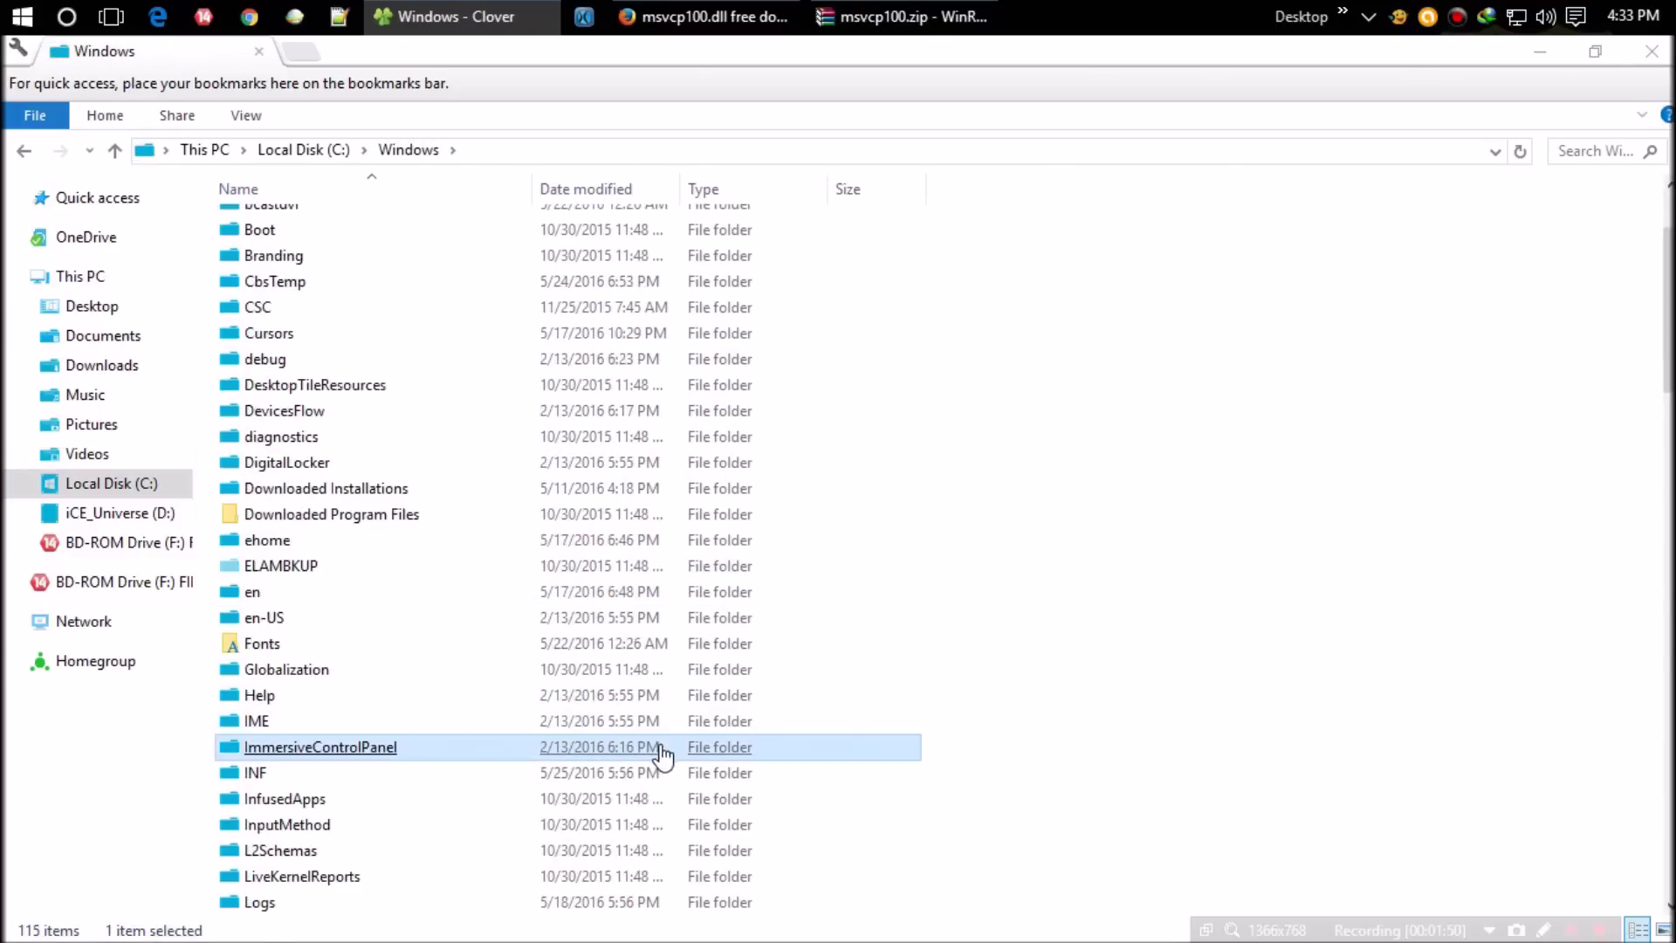
scroll(660, 755, down, 3)
scroll(625, 783, down, 3)
scroll(625, 782, down, 3)
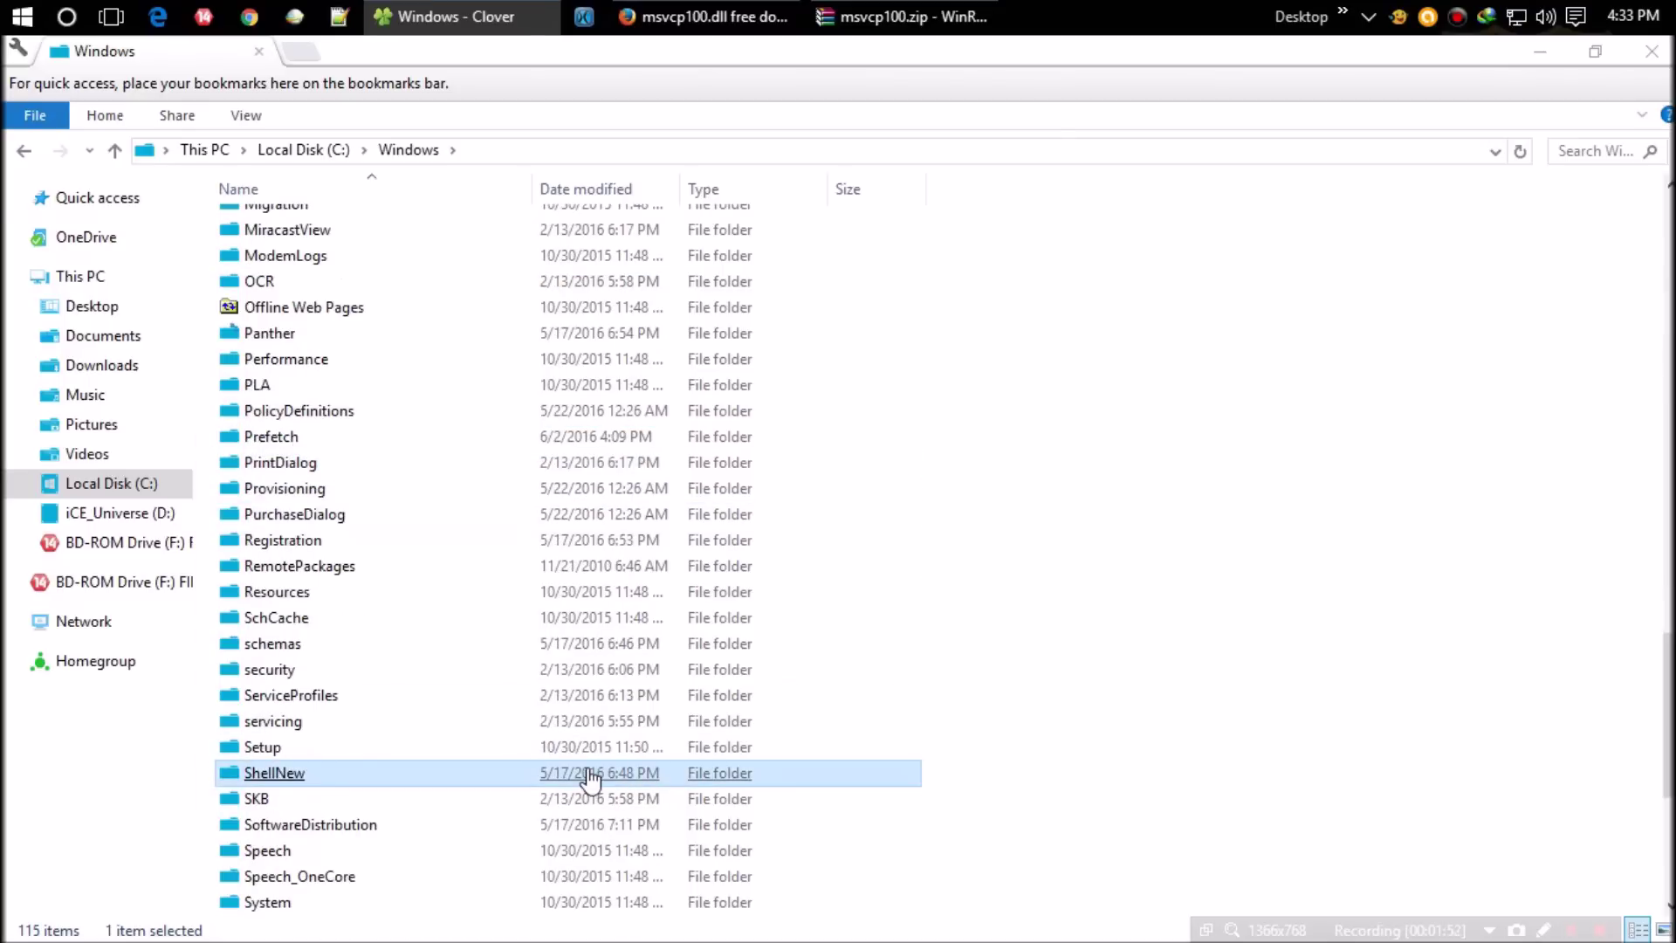
scroll(593, 779, down, 10)
Enter the System32 folder and check whether anything can be pasted there
click(441, 217)
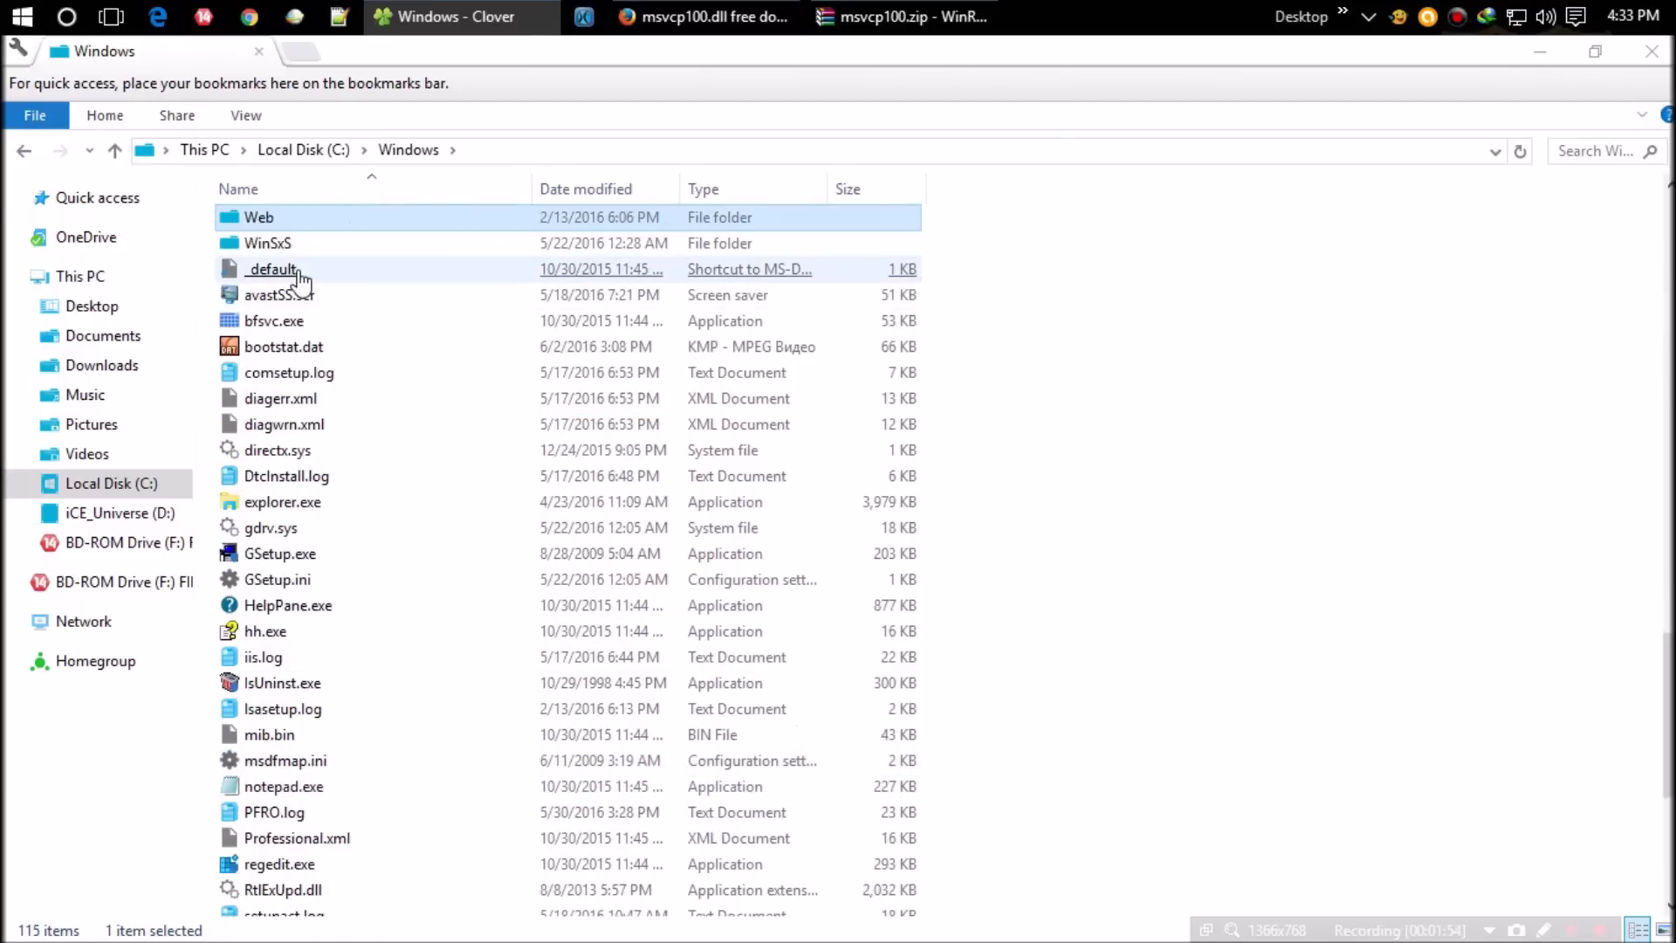
scroll(1185, 543, up, 2)
scroll(1185, 545, up, 3)
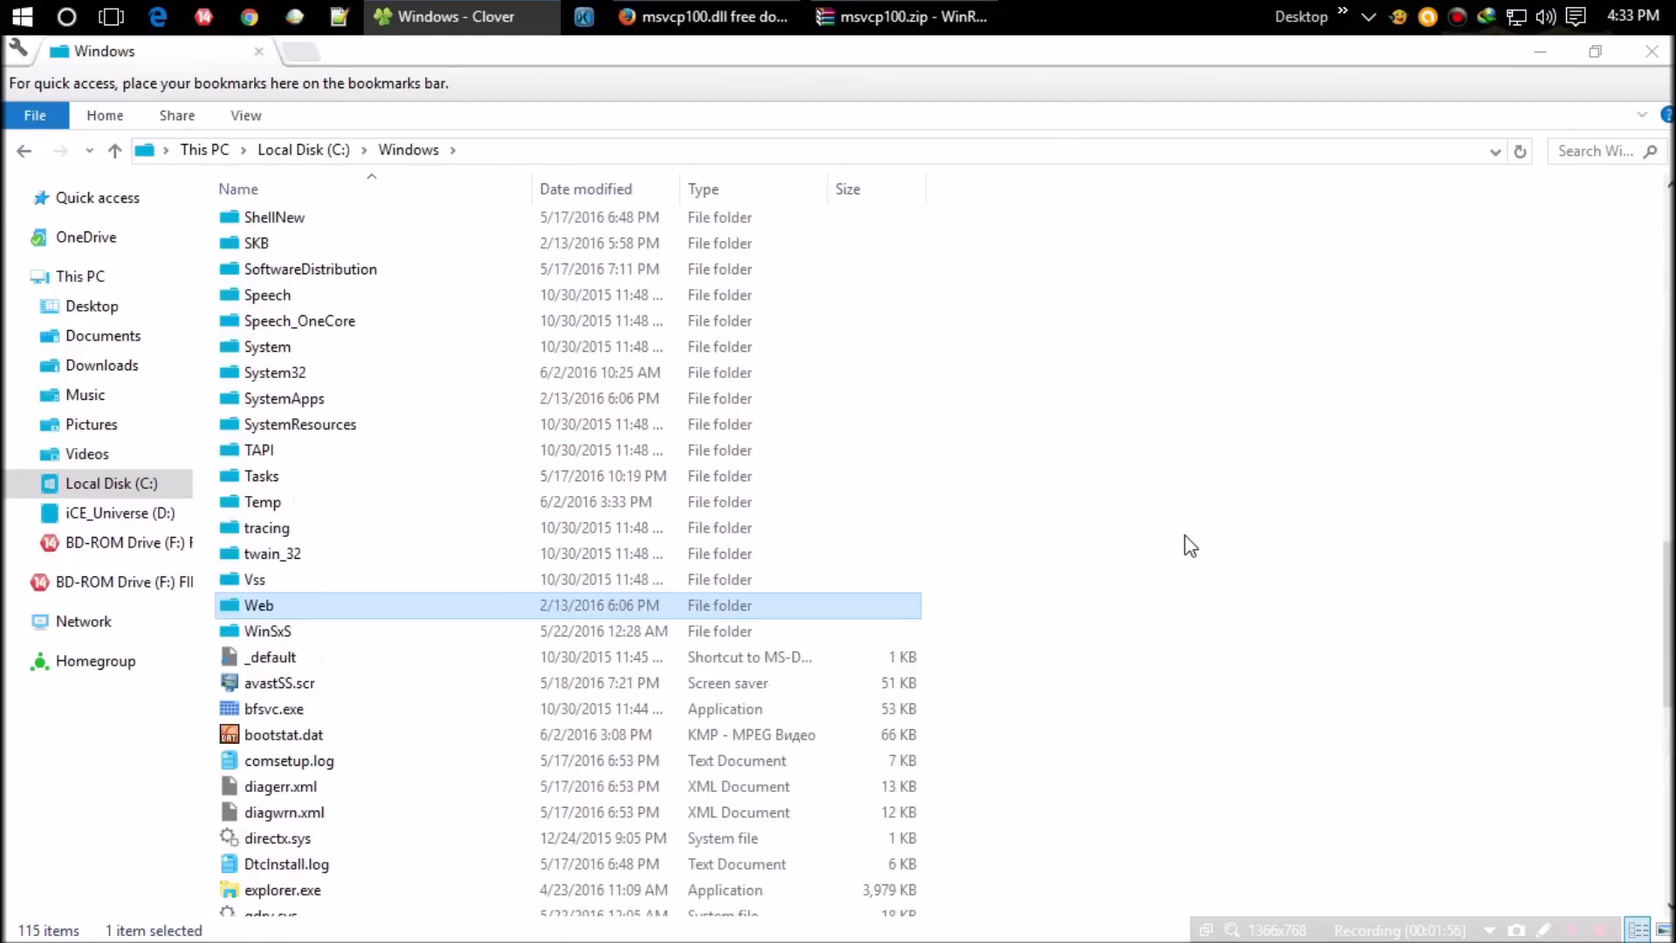
click(472, 529)
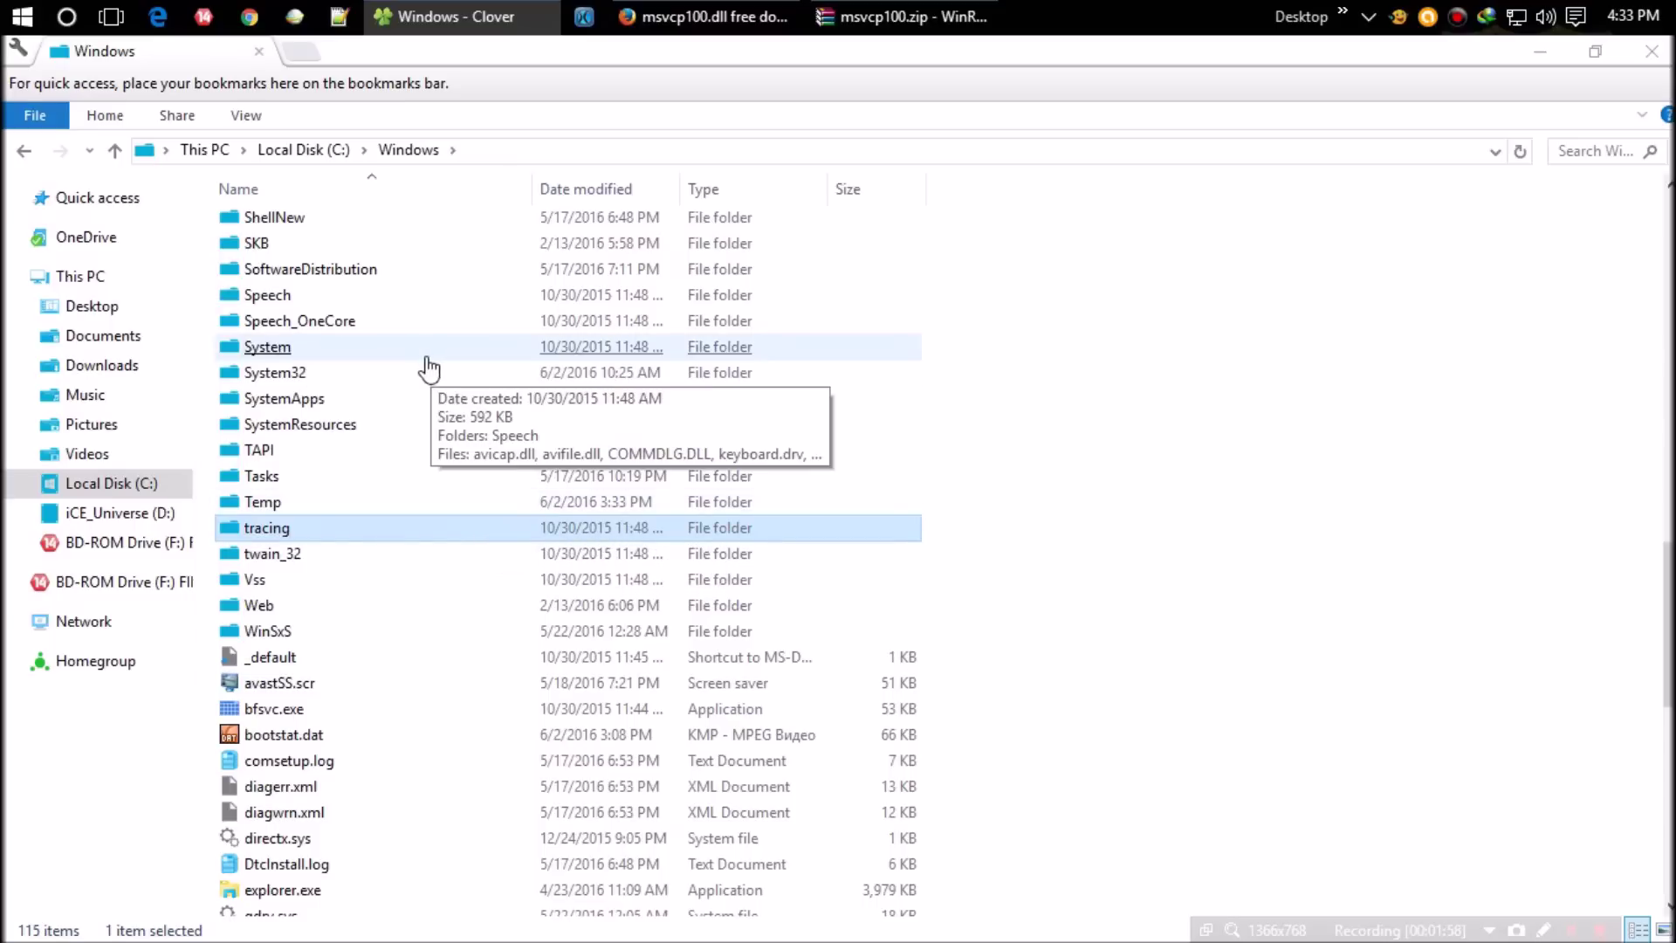
click(411, 380)
double_click(409, 380)
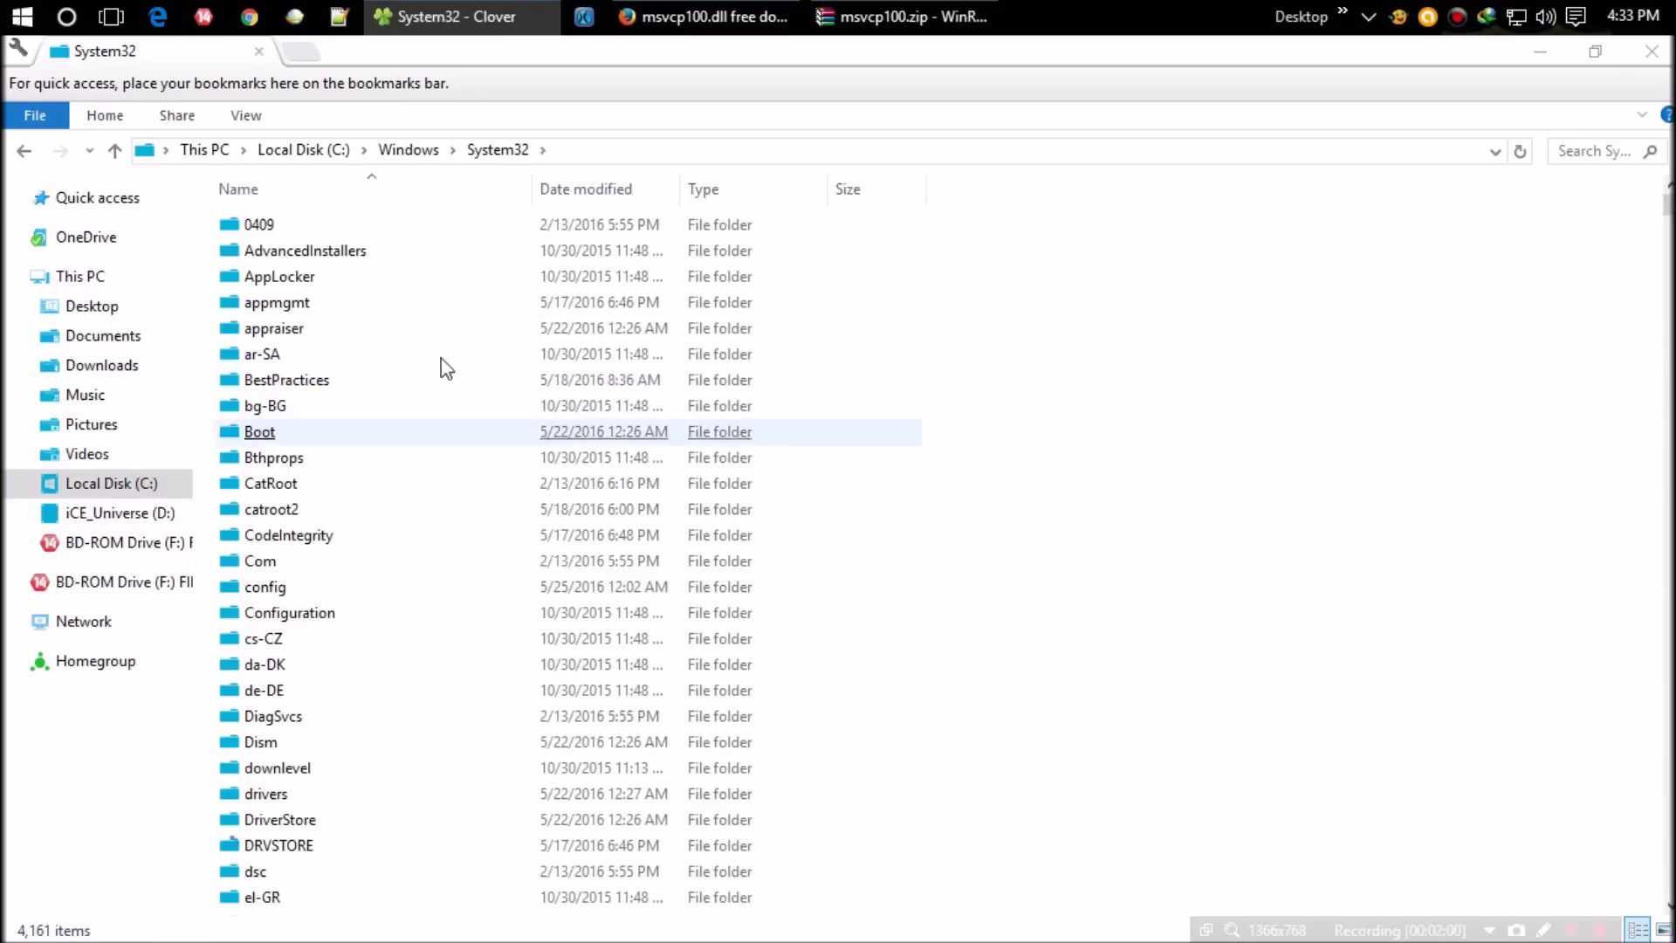
click(837, 596)
scroll(898, 704, down, 3)
scroll(899, 704, down, 5)
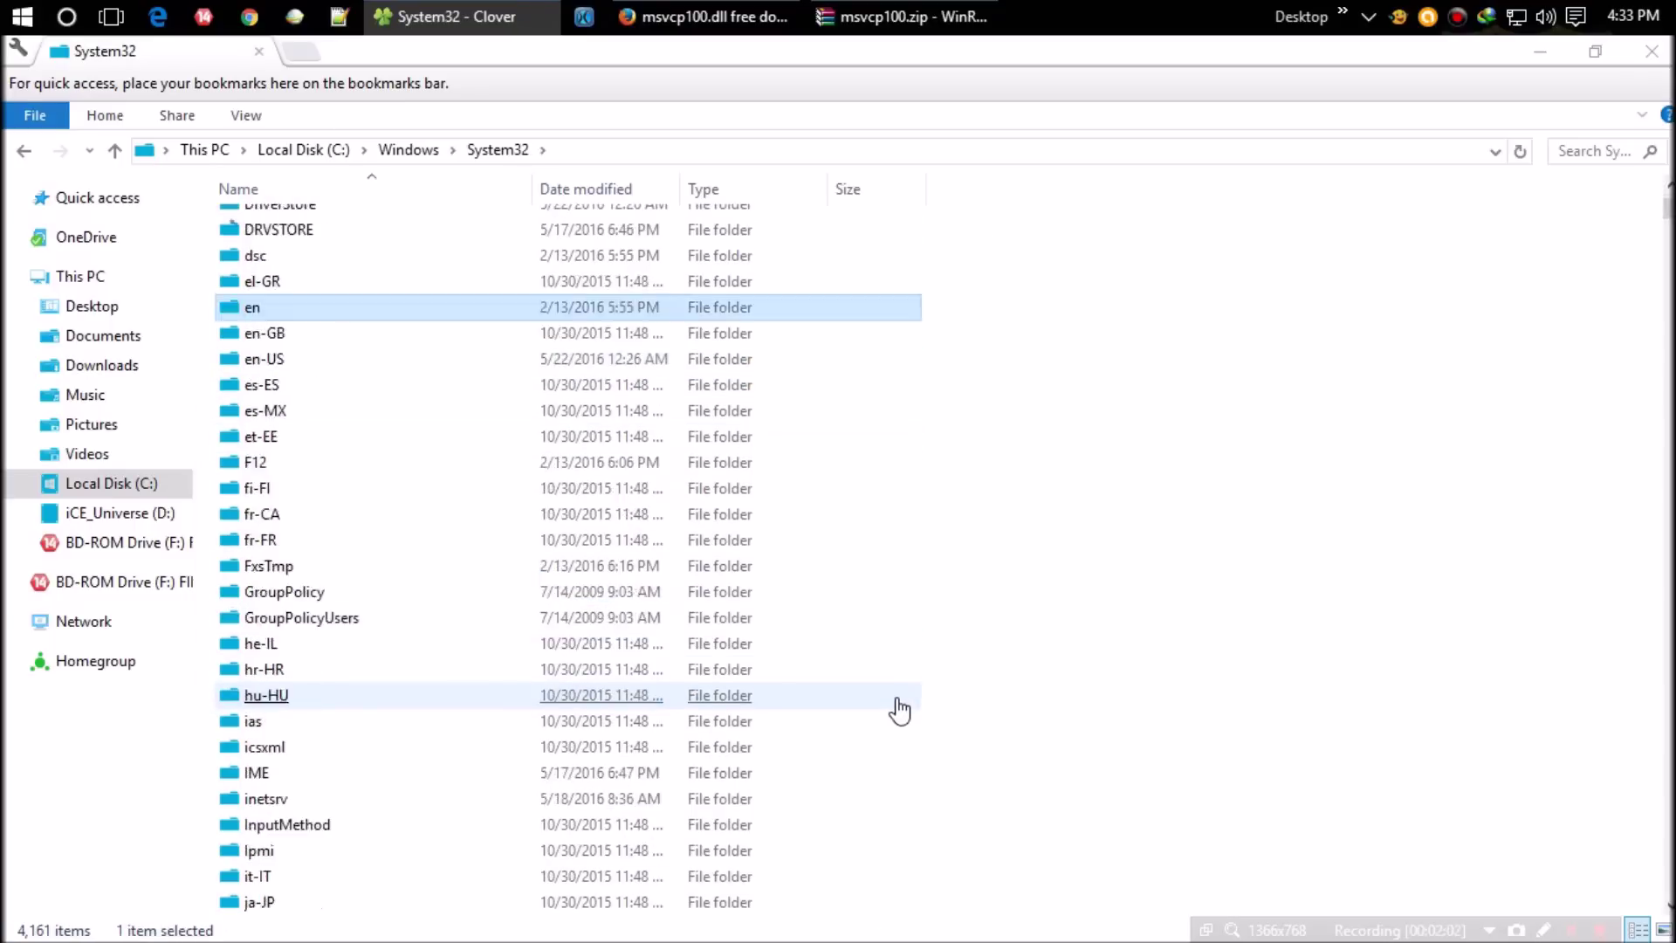
scroll(931, 852, down, 6)
scroll(931, 853, down, 5)
drag(1666, 213, 1664, 708)
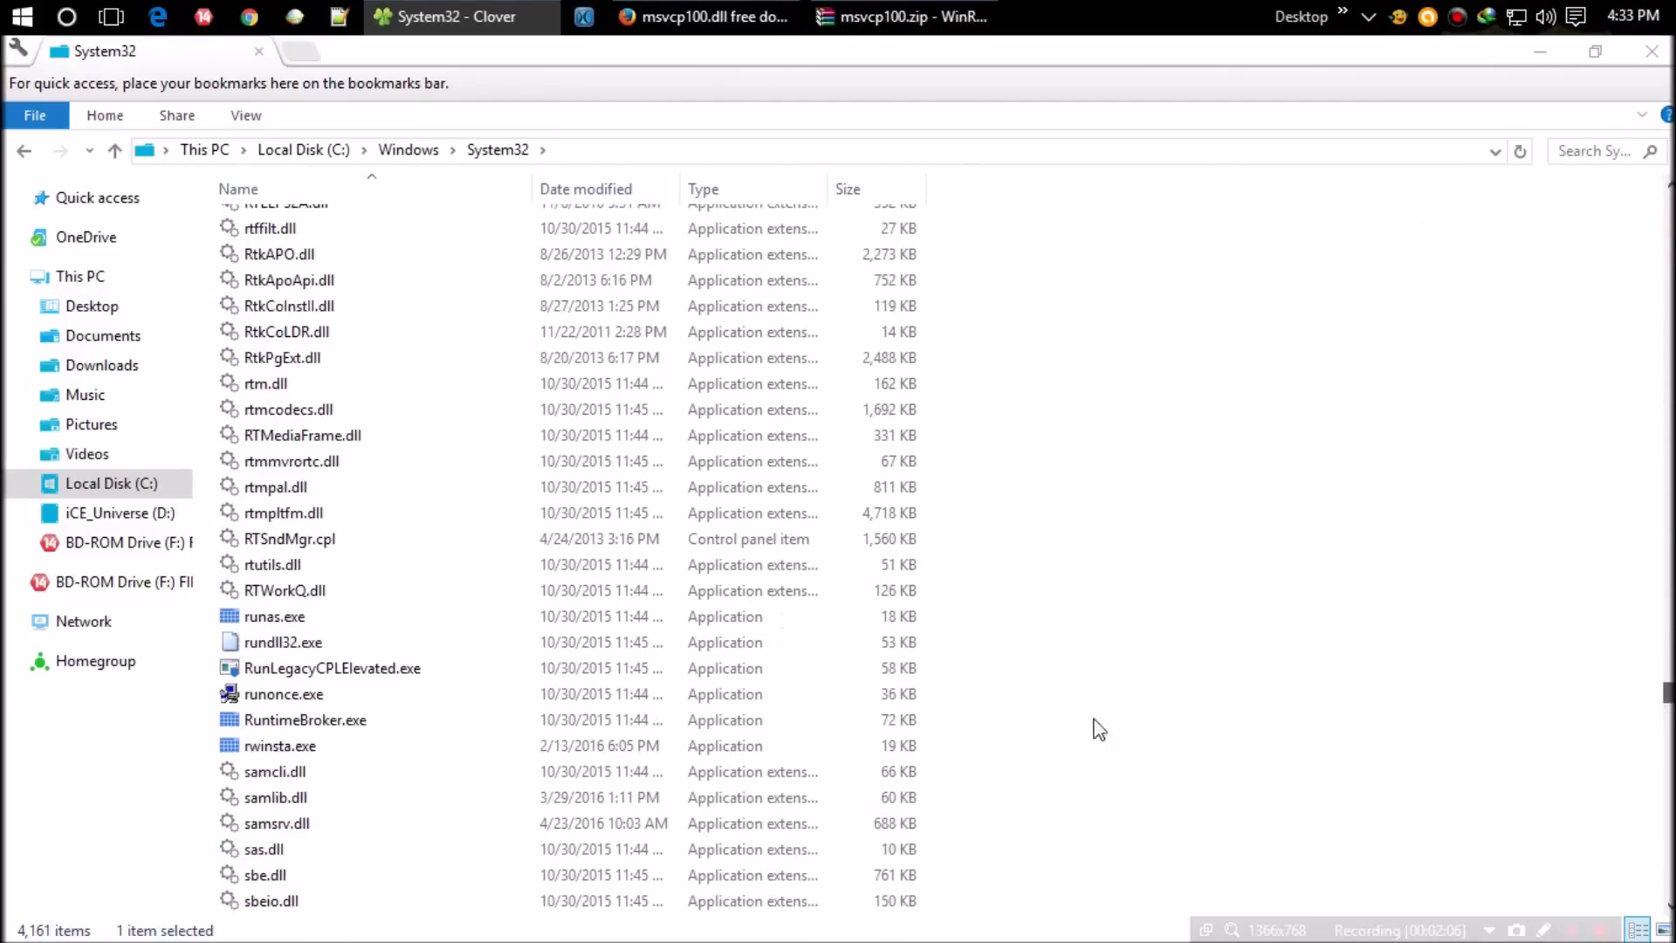
right_click(1192, 308)
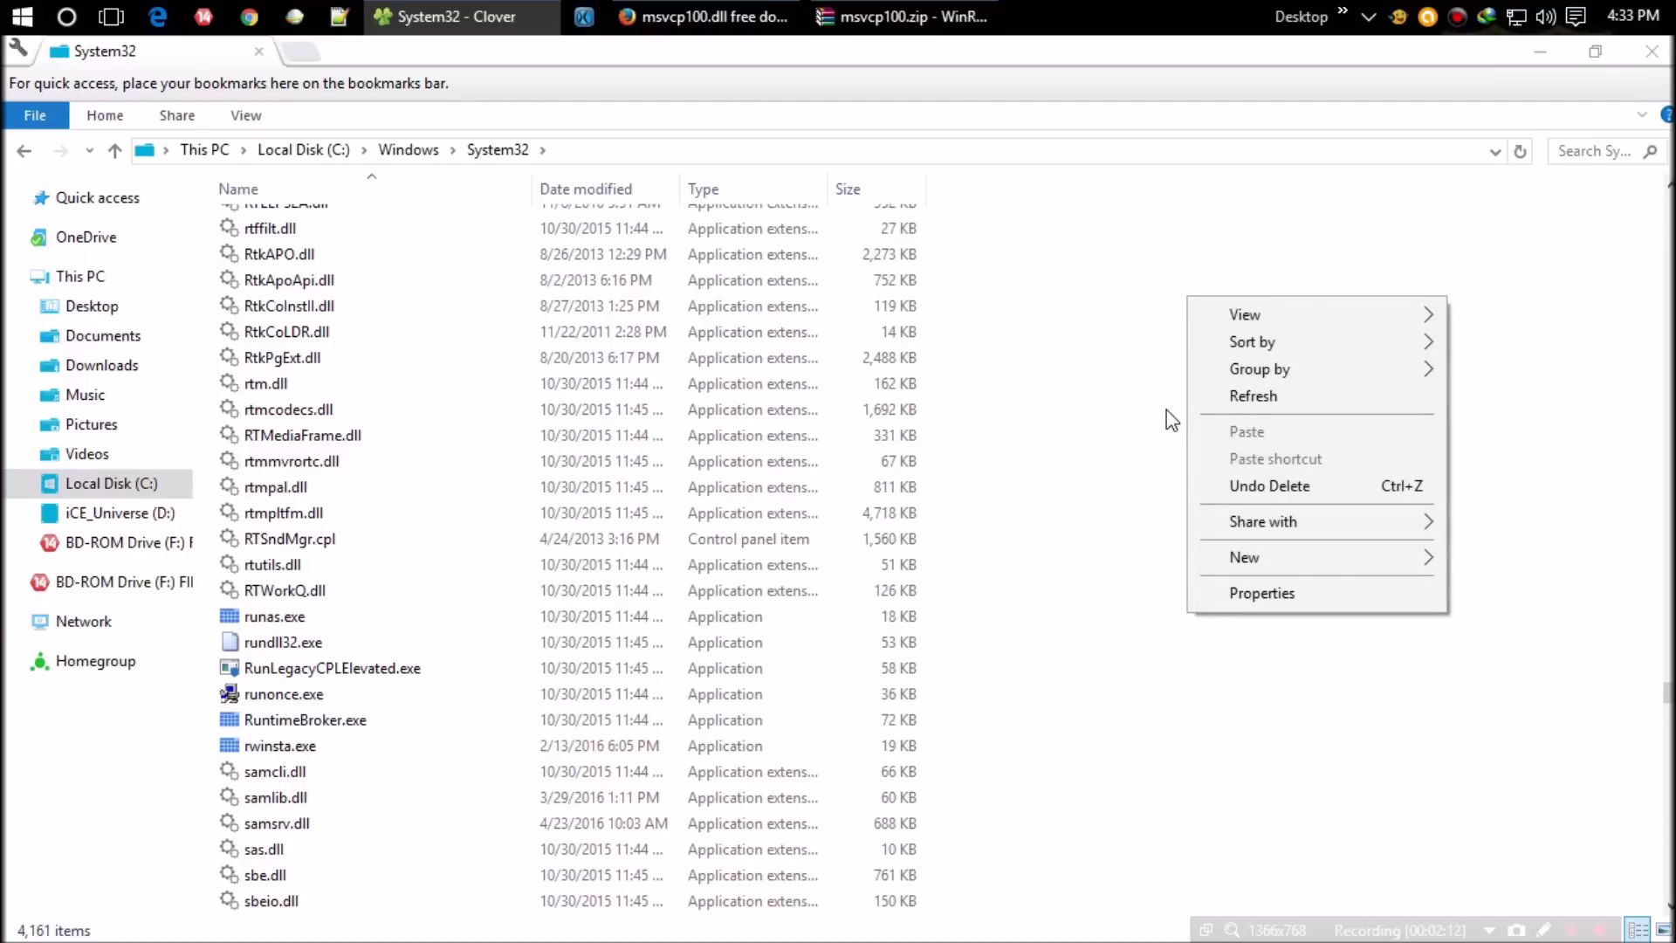
Drag msvcp100.dll from the WinRAR archive into the System32 Explorer window
click(463, 16)
click(464, 16)
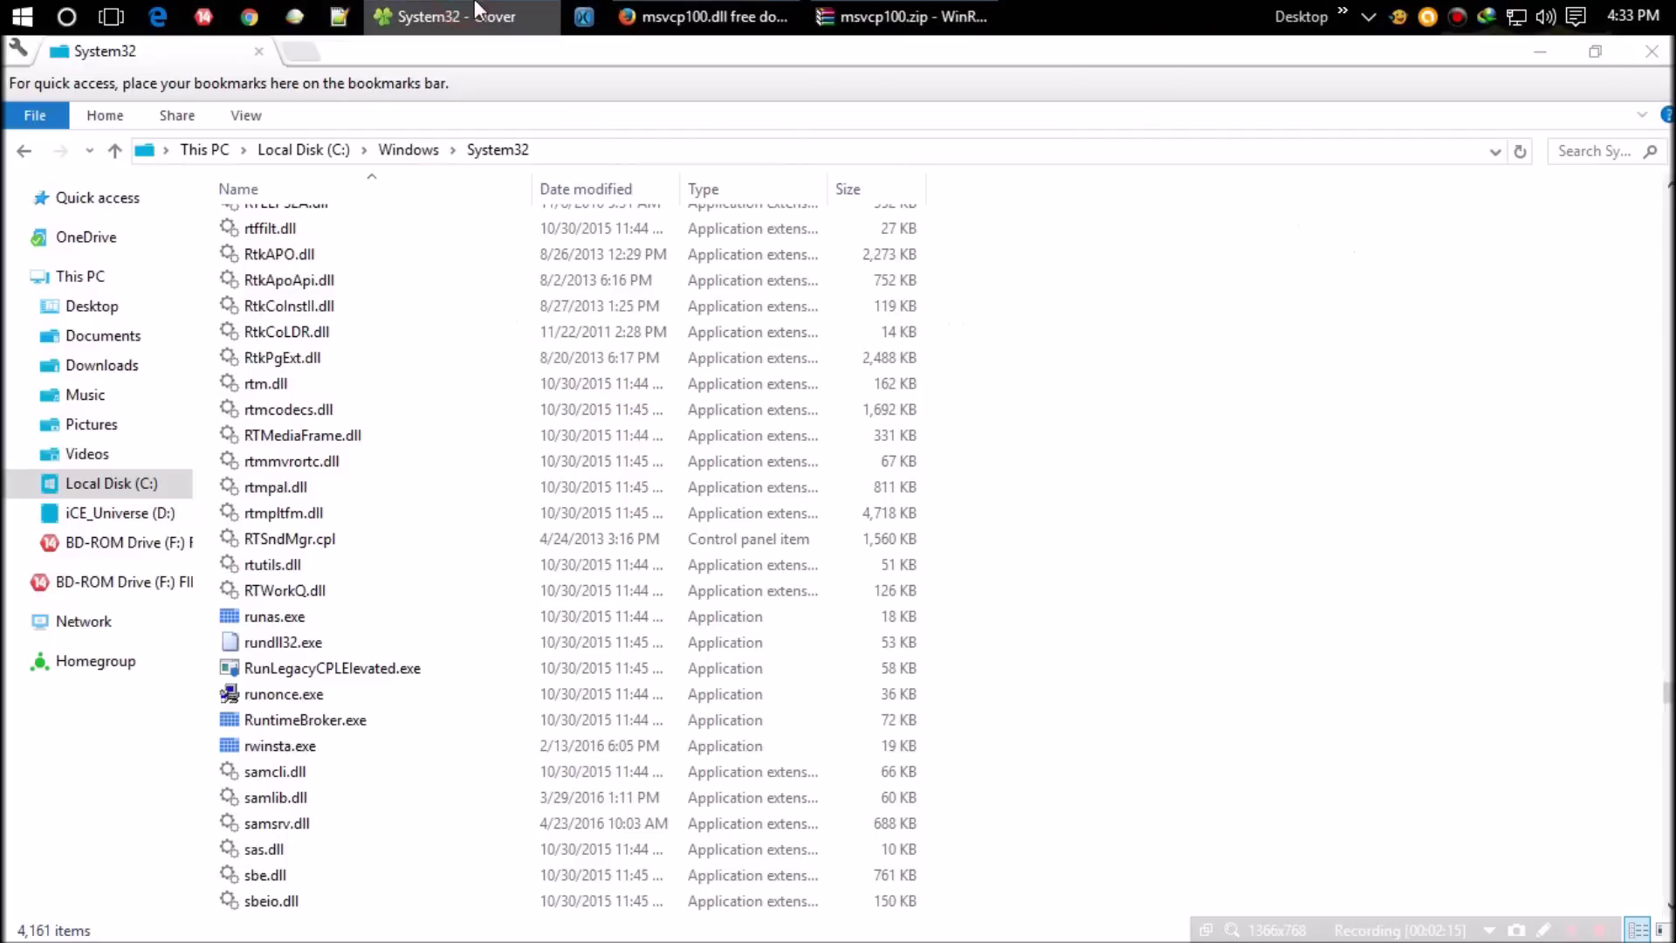
click(826, 17)
click(262, 476)
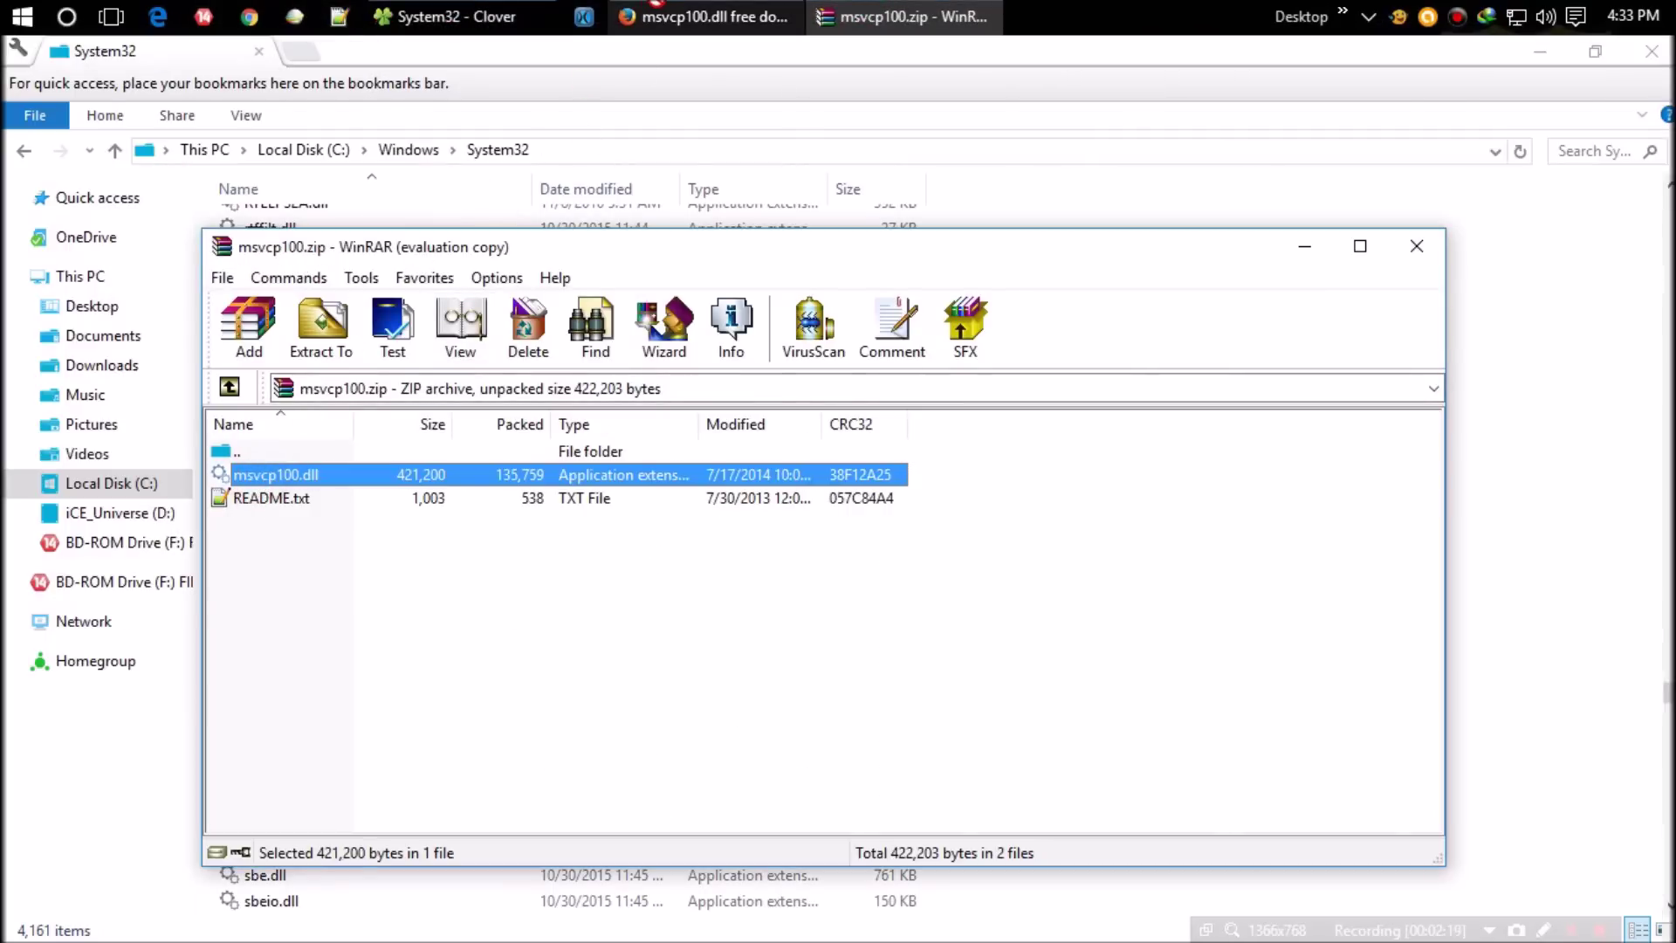
drag(275, 474, 1152, 540)
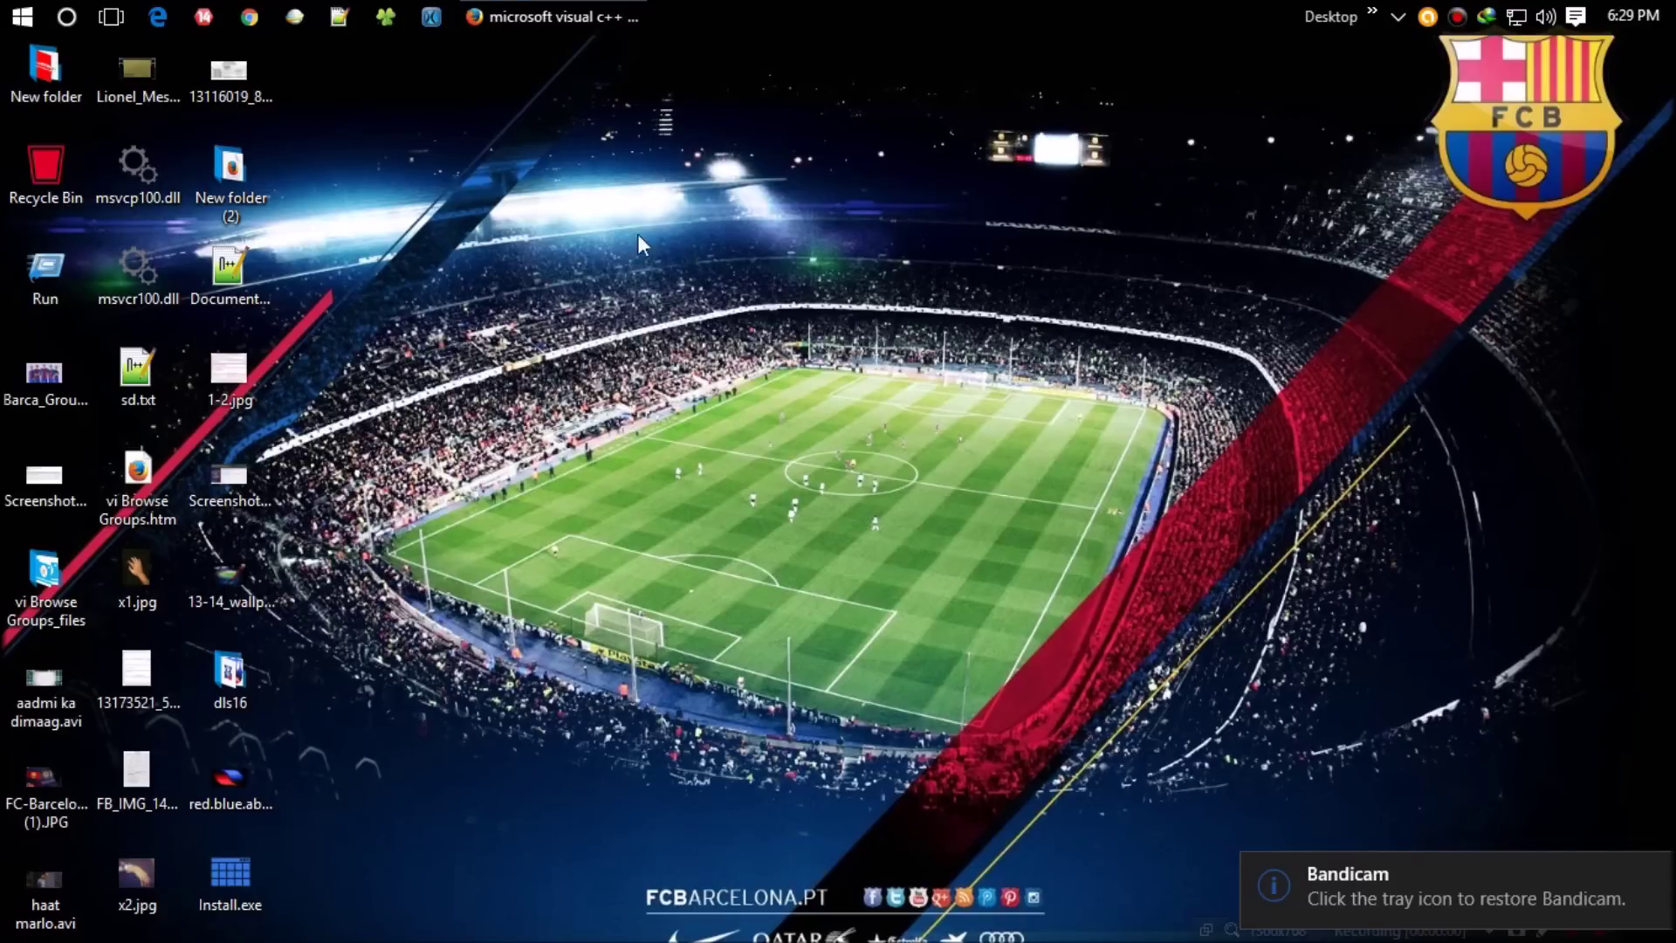
click(21, 16)
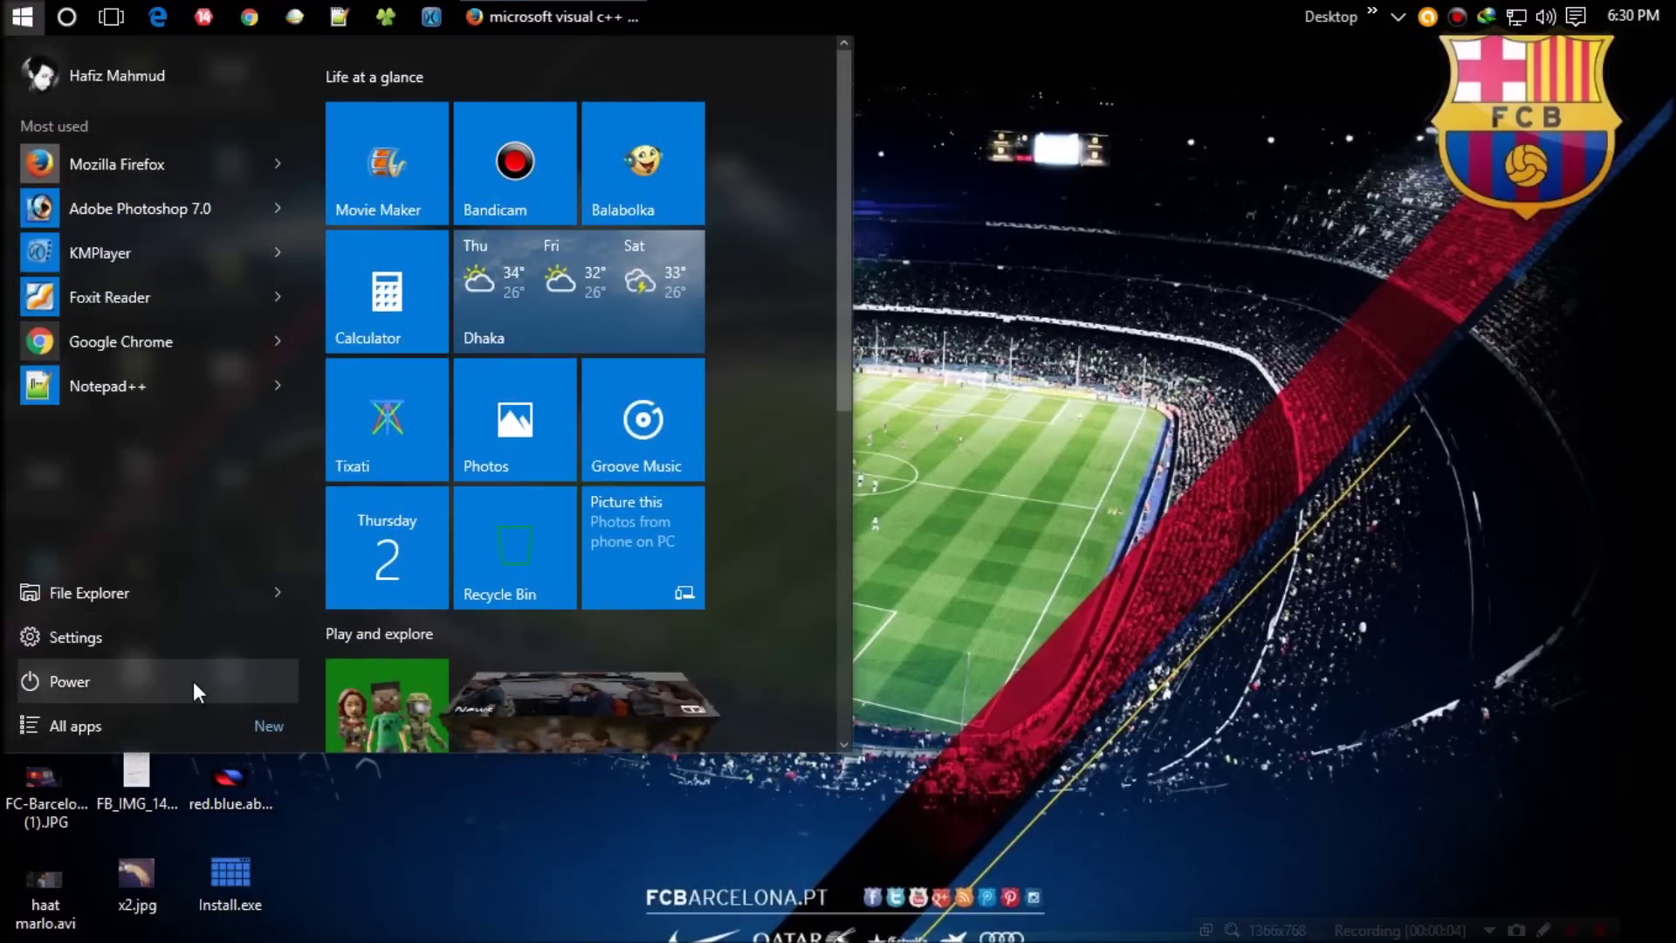
click(195, 692)
click(1140, 390)
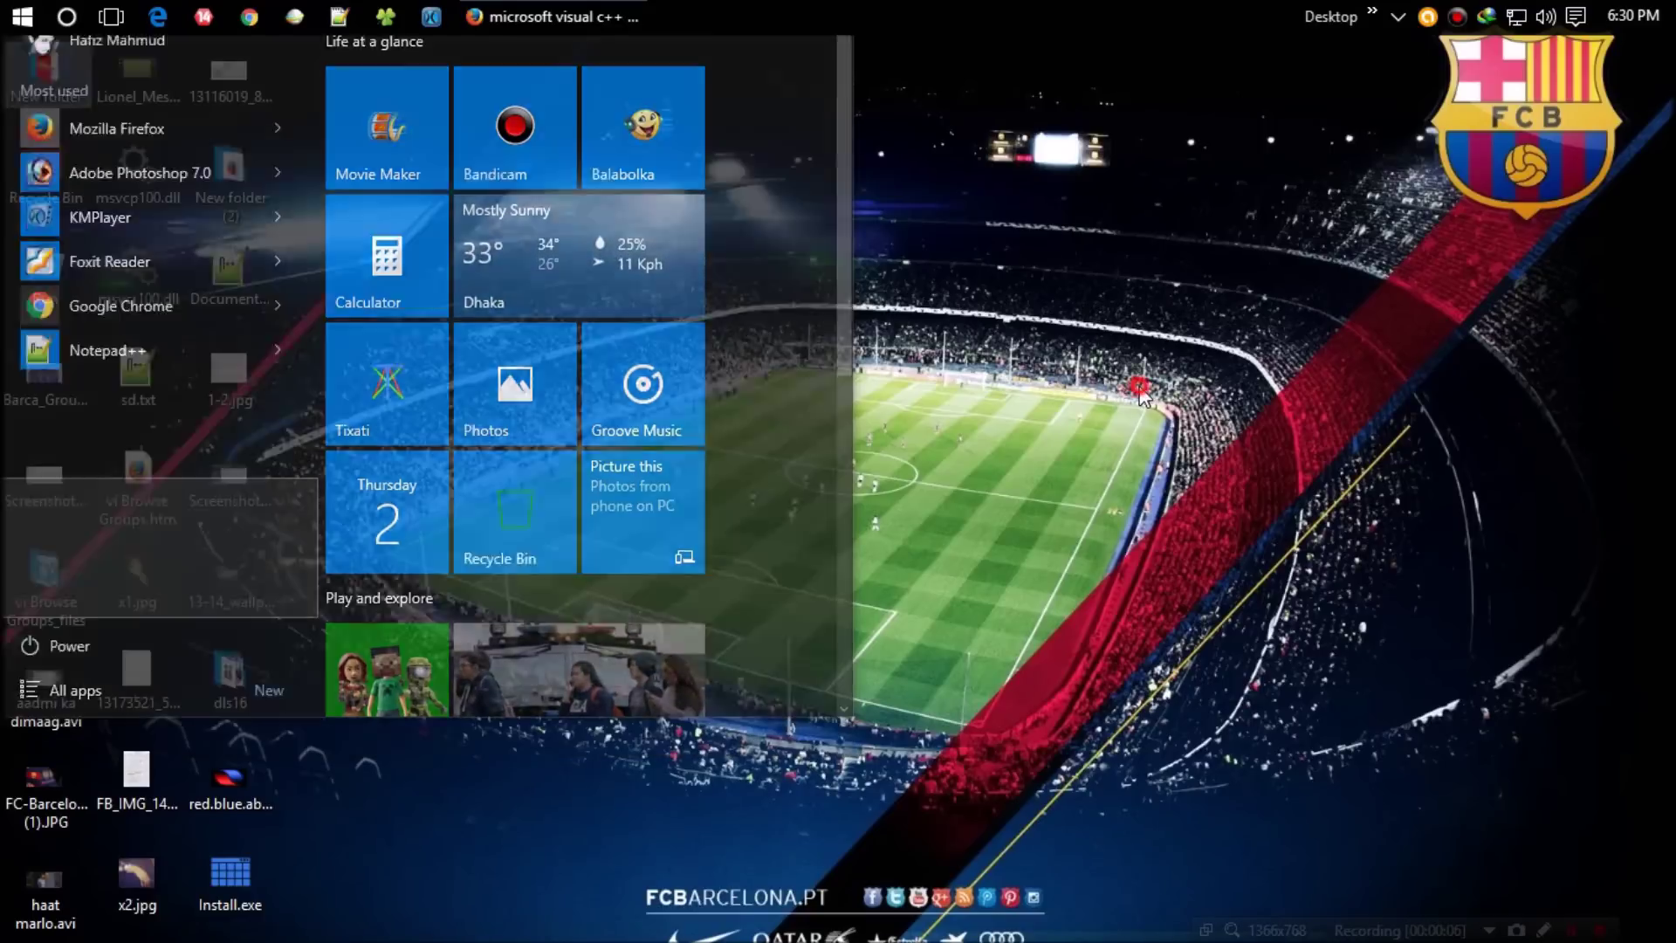
click(596, 10)
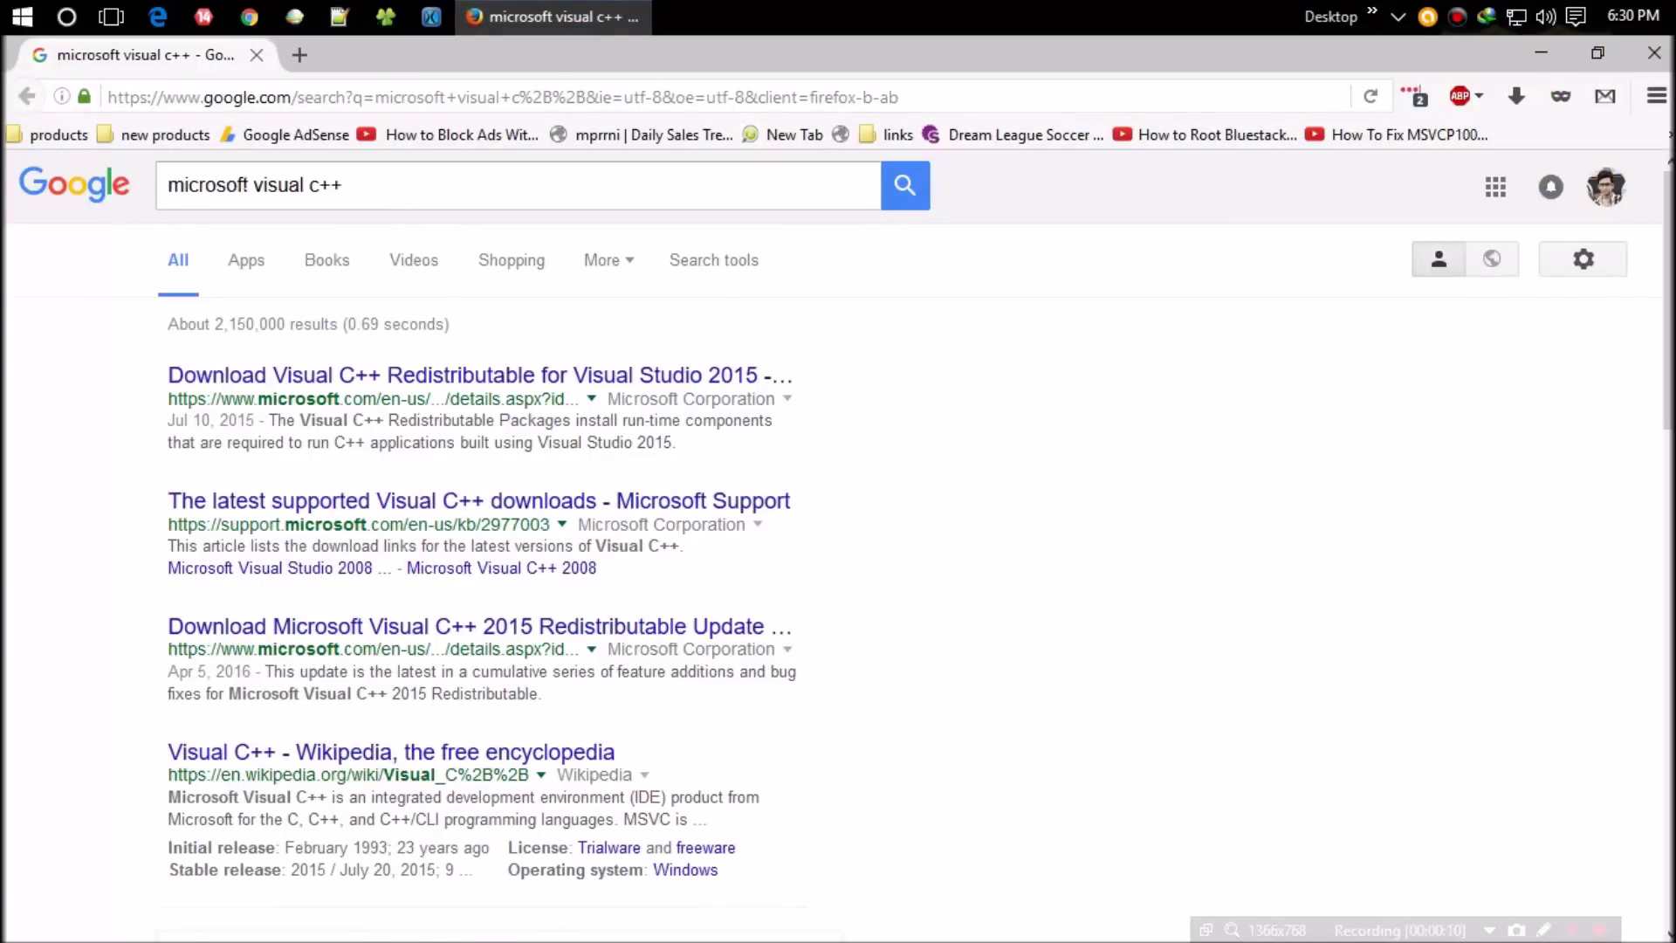
From the microsoft visual c++ results, open Microsoft's Visual C++ Redistributable 2015 page
triple_click(171, 185)
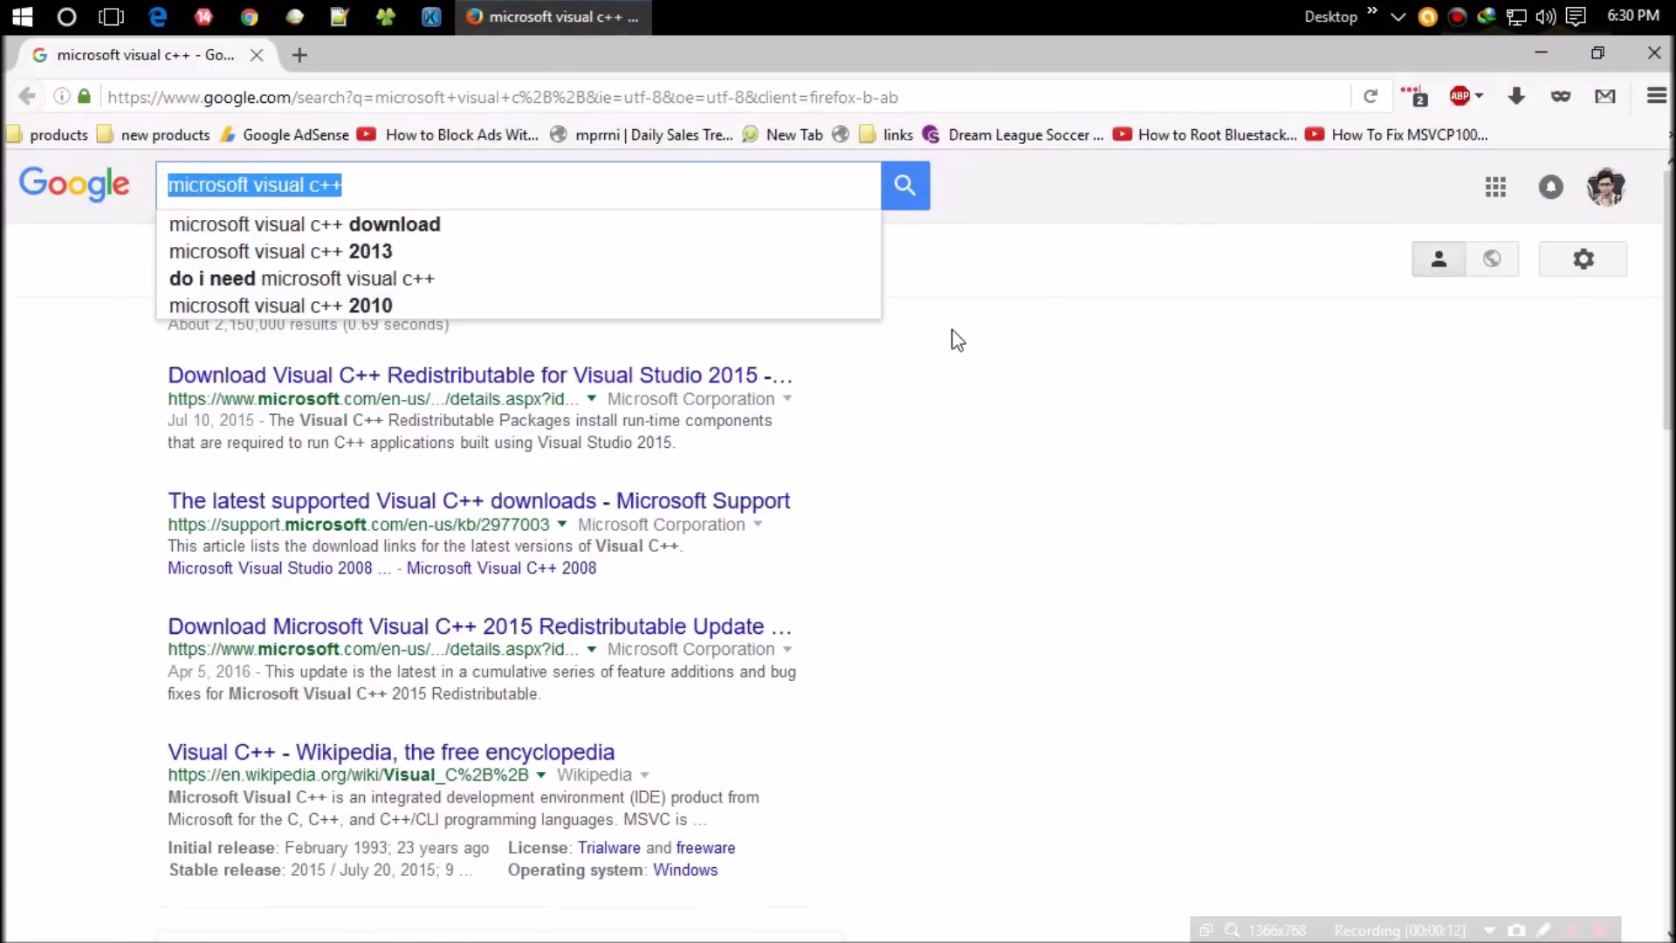
click(904, 440)
click(726, 375)
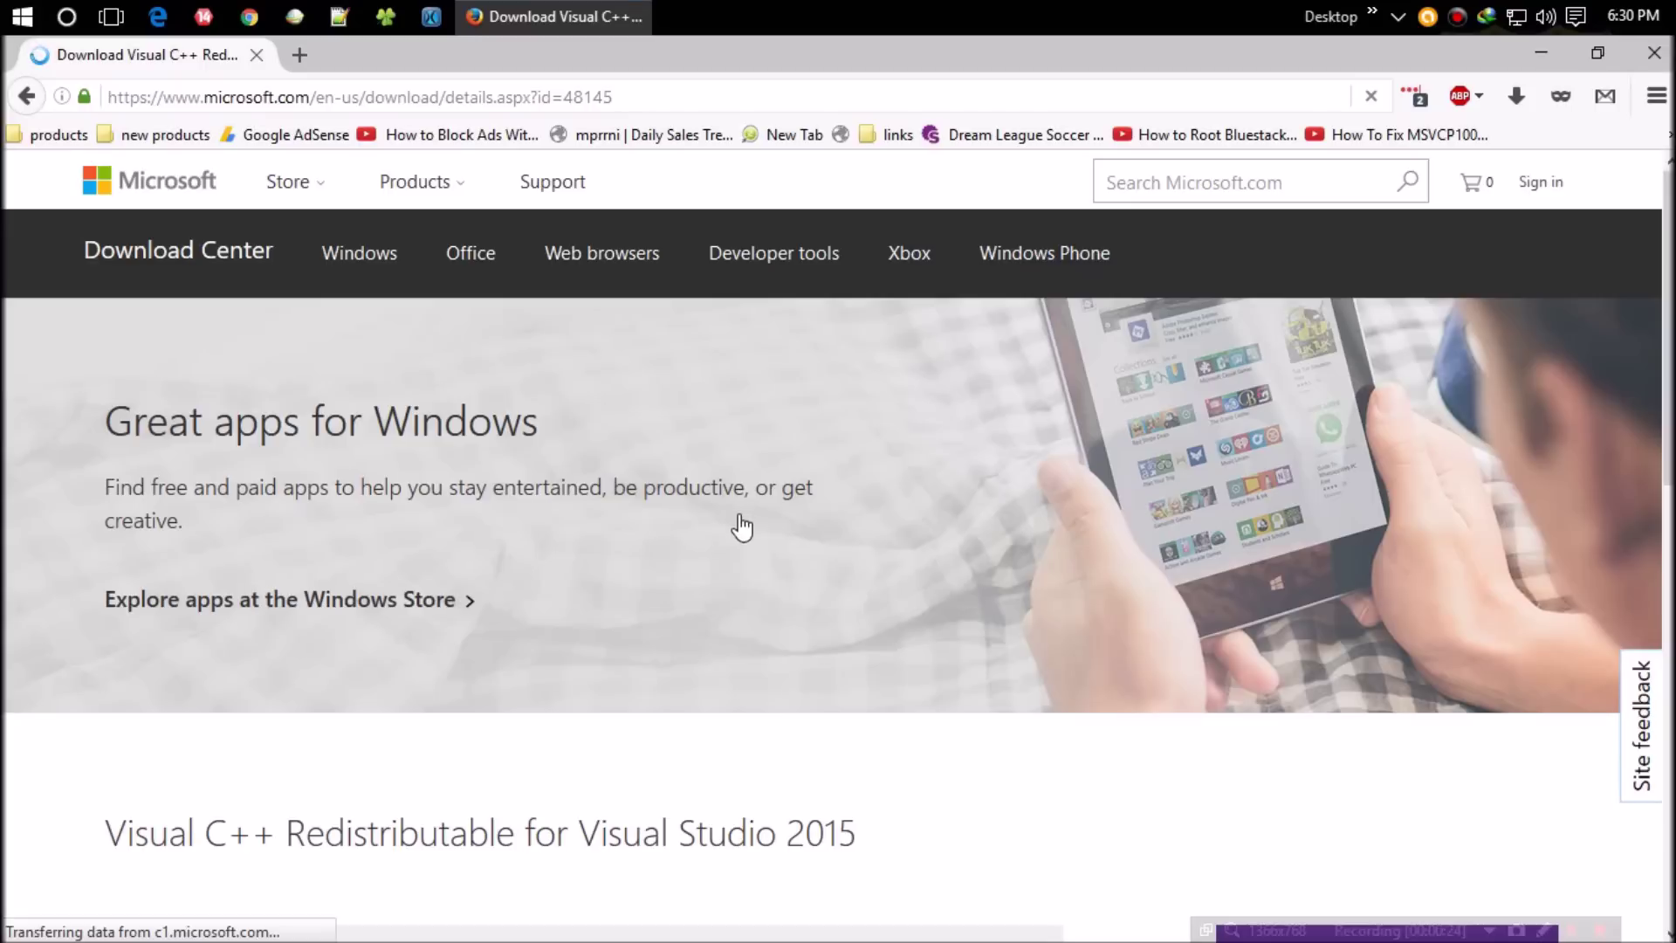
scroll(813, 720, down, 2)
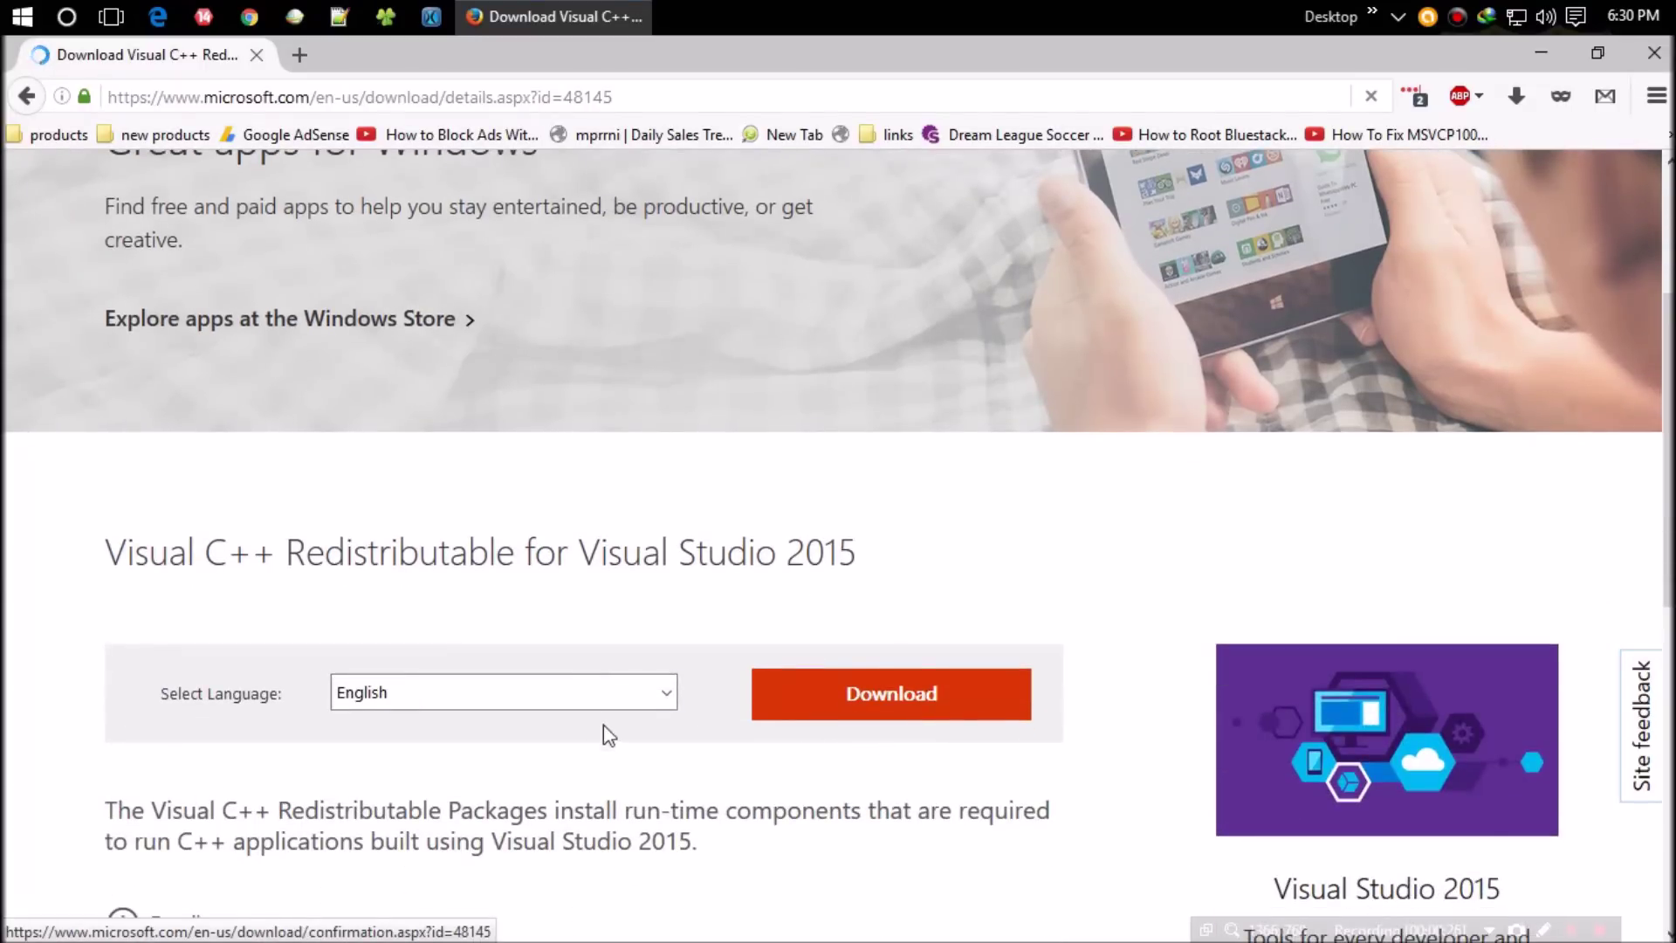
Use the red Download button to offer vc_redist.x64.exe and vc_redist.x86.exe, selecting neither
click(813, 709)
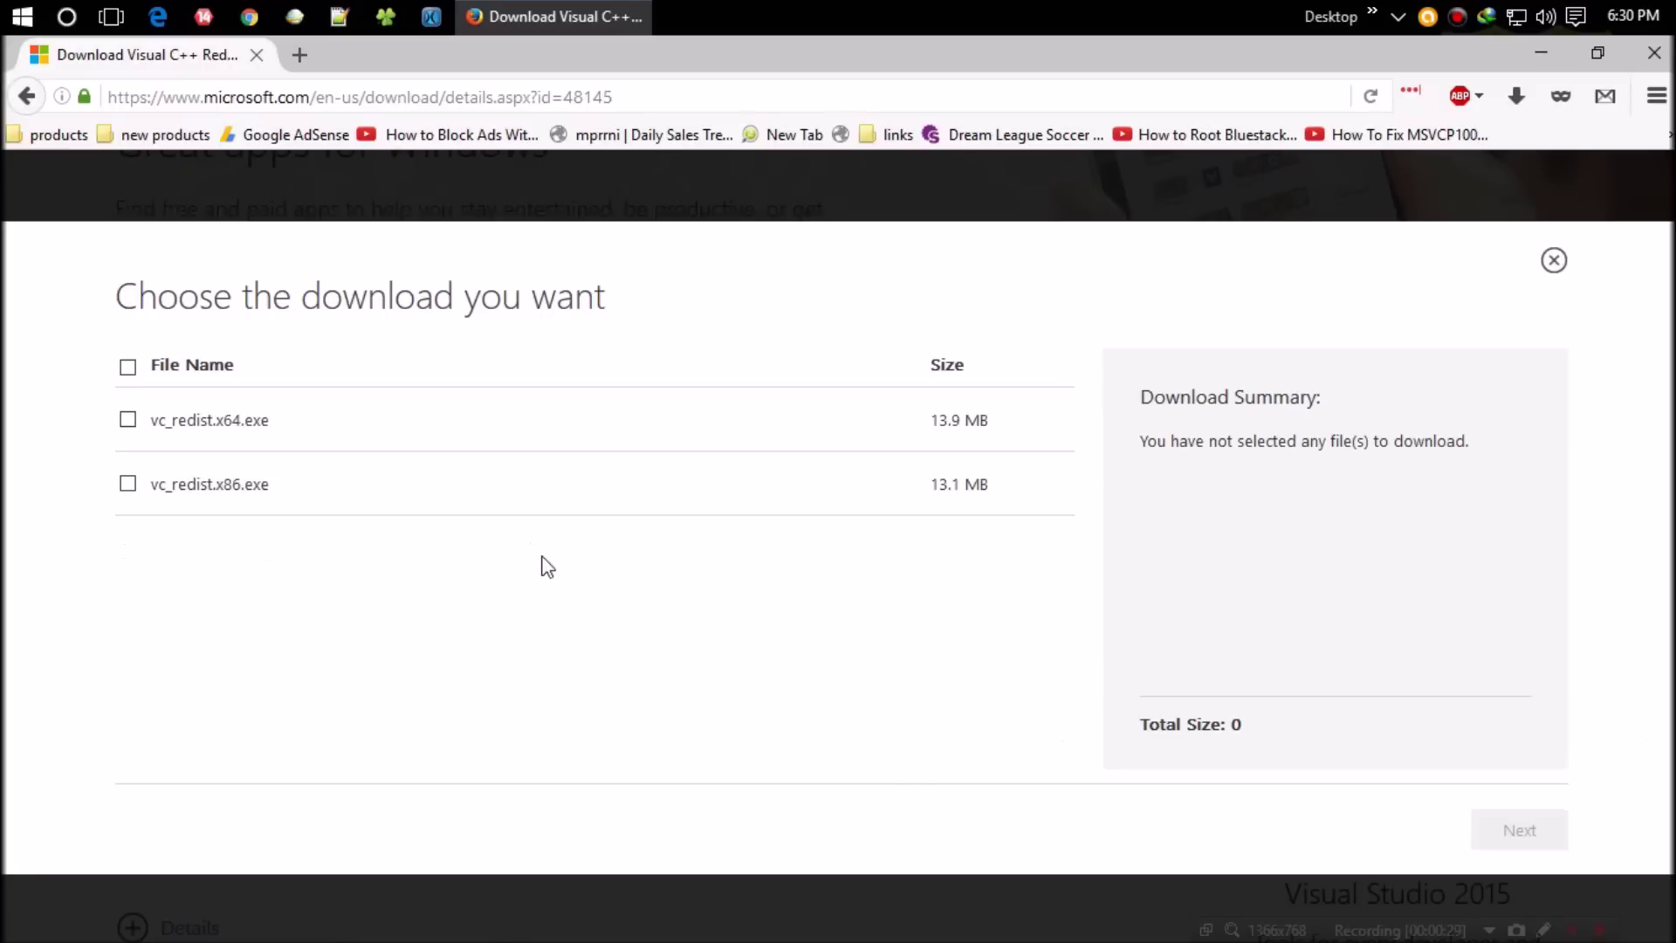